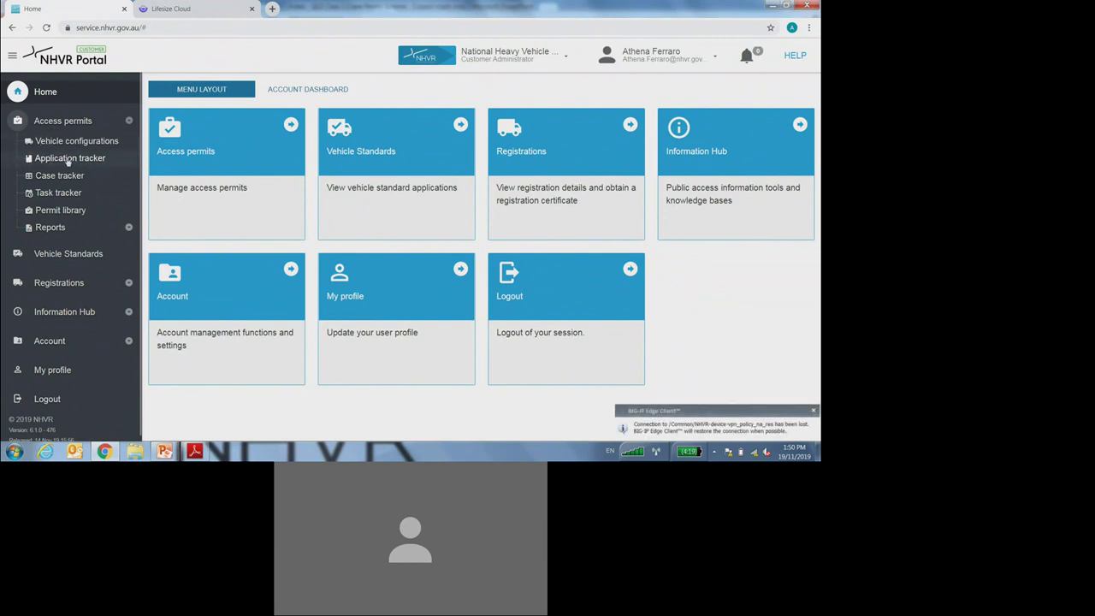
Create a new permit application in the application tracker with the reference "QLD Class 1 Crane Permit Scheme".
left_click(53, 160)
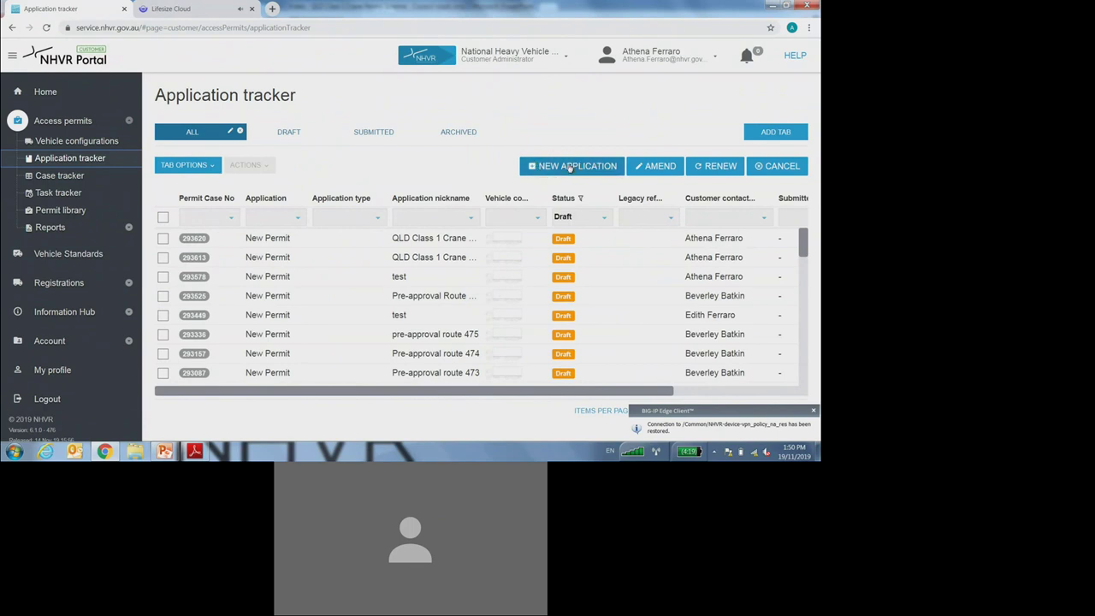
left_click(570, 168)
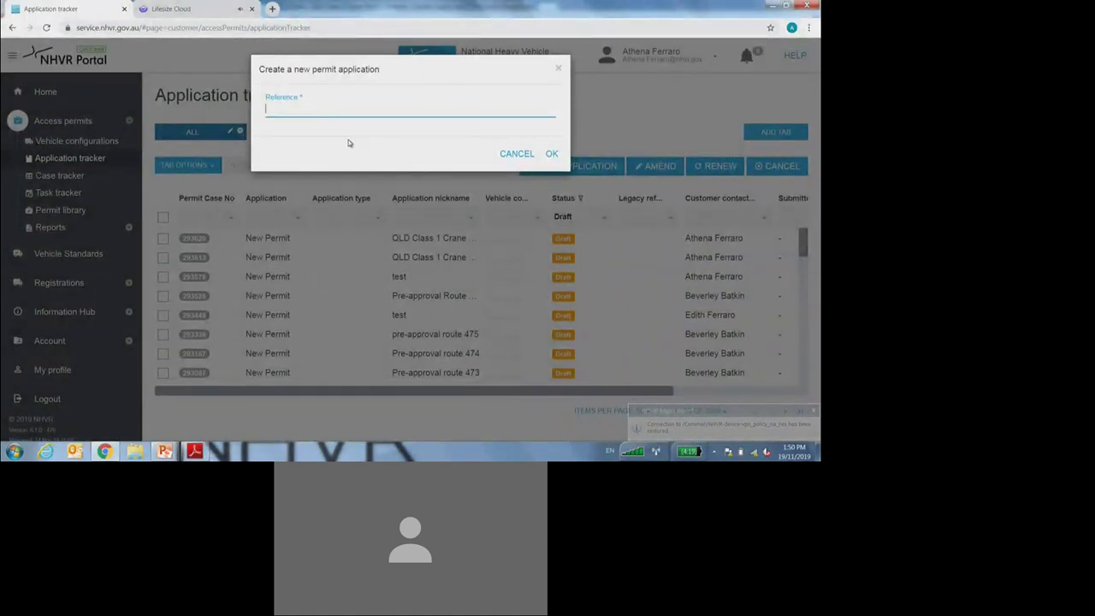
type("QLD Class 1 ")
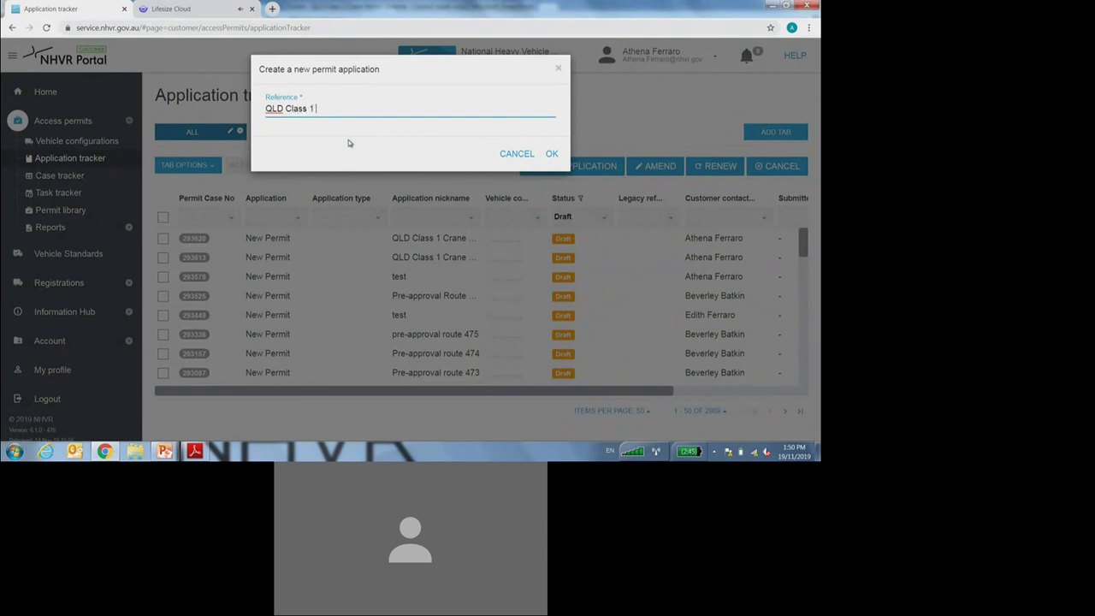
type("Crane Pe")
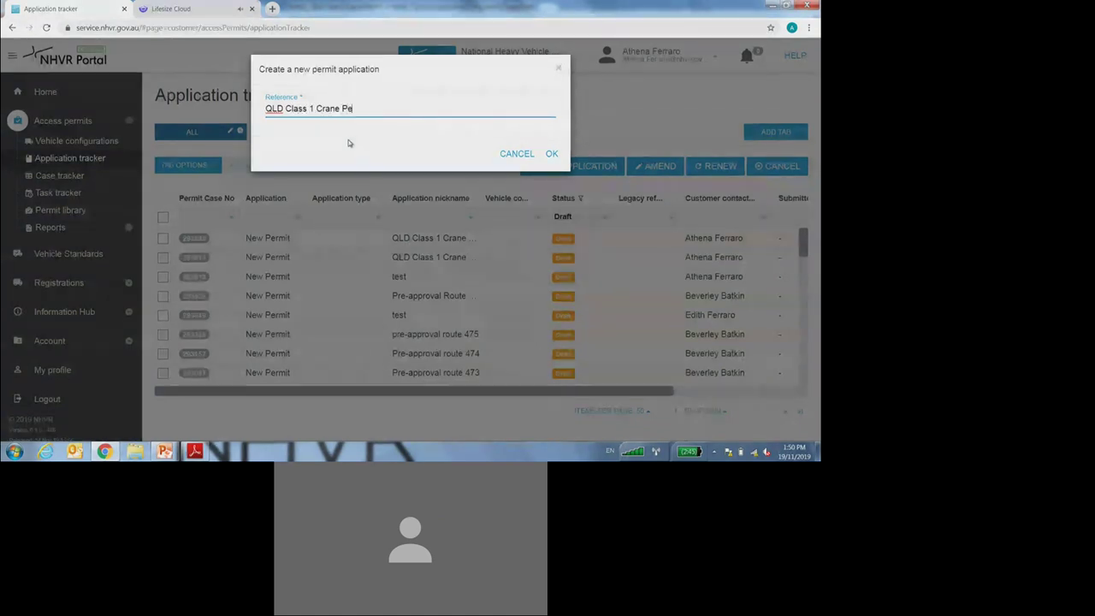
type("rmit Scheme")
left_click(553, 154)
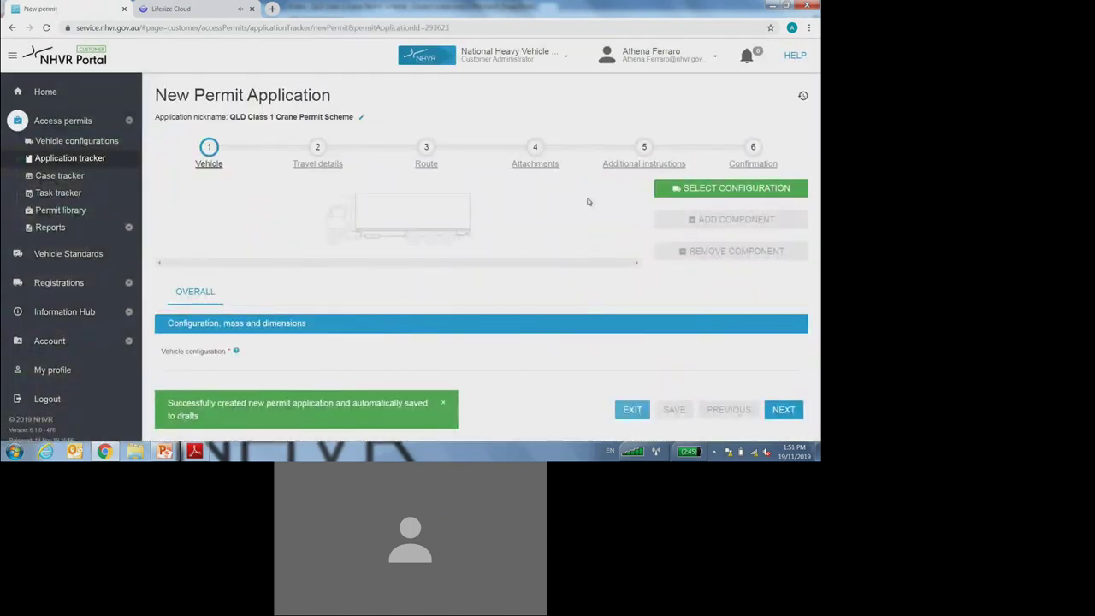
left_click(443, 402)
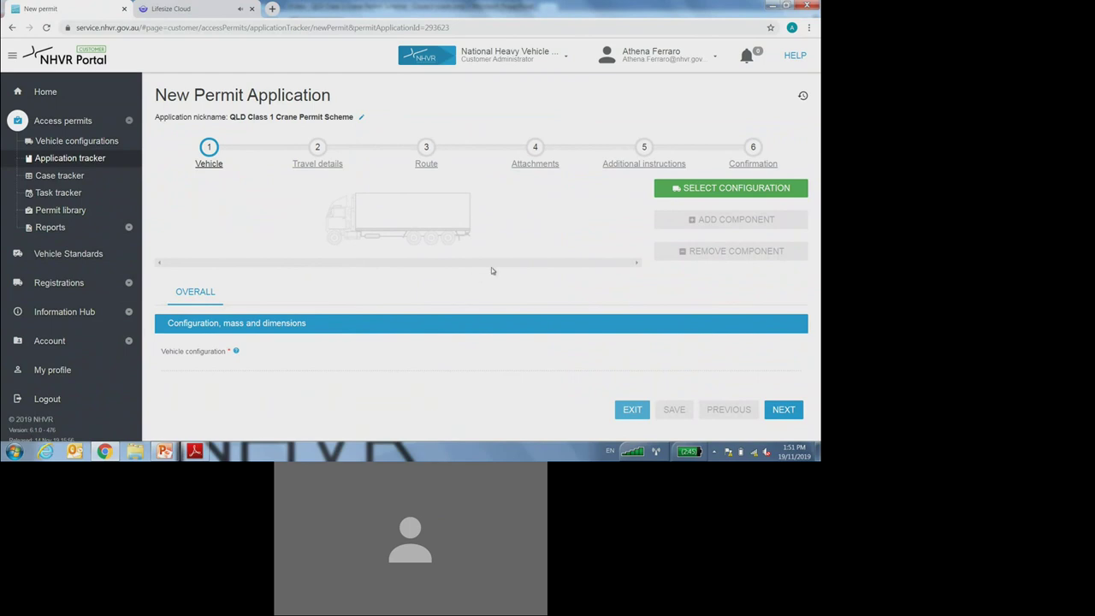
Select the "QLD – Class 1 Crane Permit Scheme" vehicle configuration from the Permit Schemes category.
left_click(736, 188)
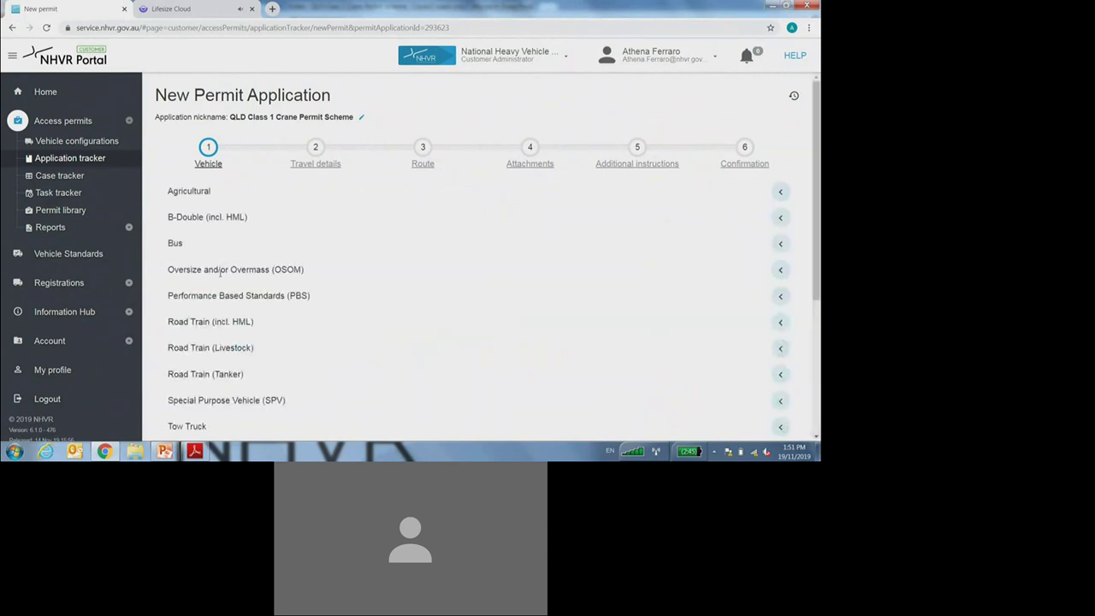
scroll(220, 272, "down", 3)
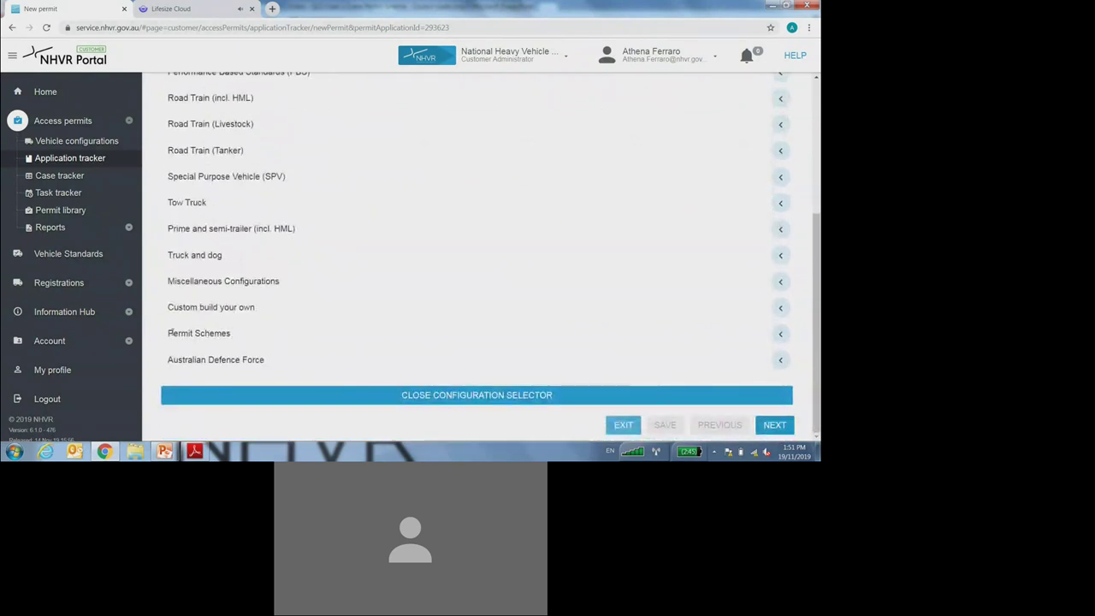
left_click(198, 333)
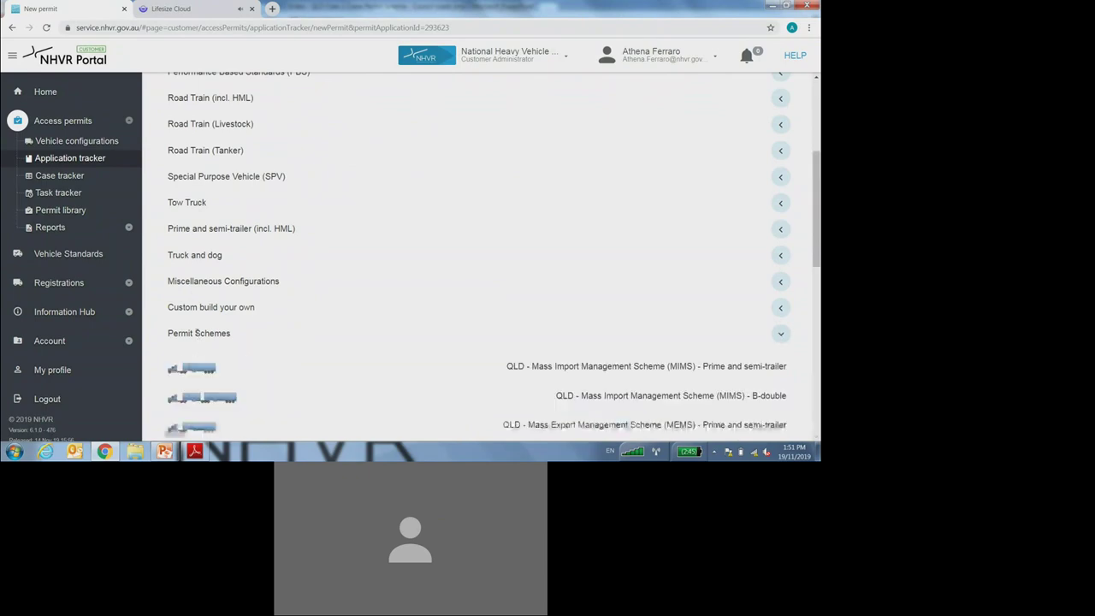
scroll(196, 333, "down", 2)
scroll(195, 333, "down", 8)
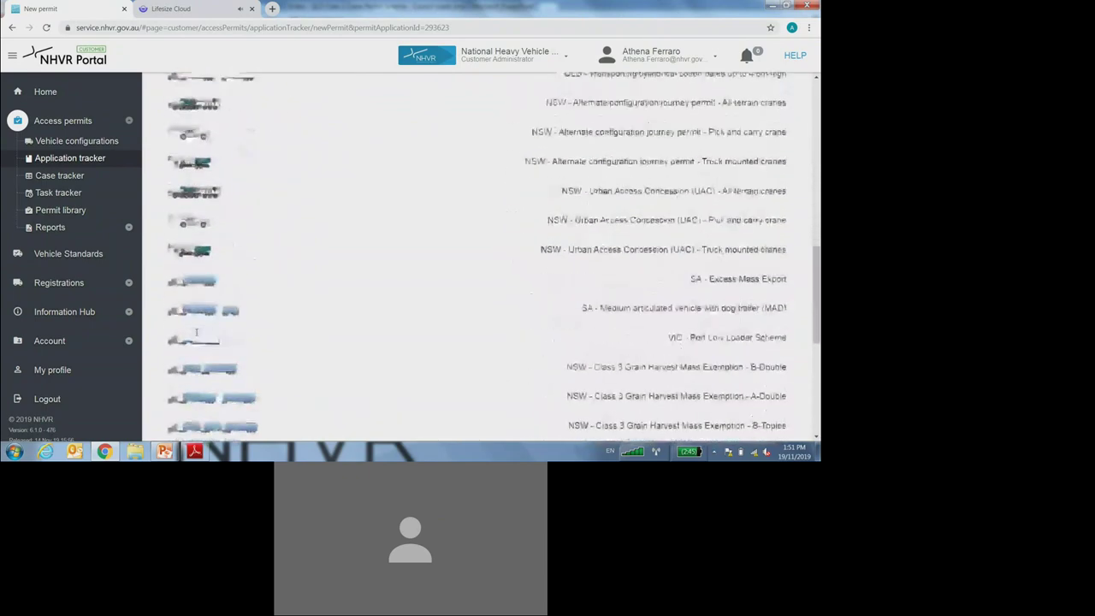
scroll(196, 333, "down", 1)
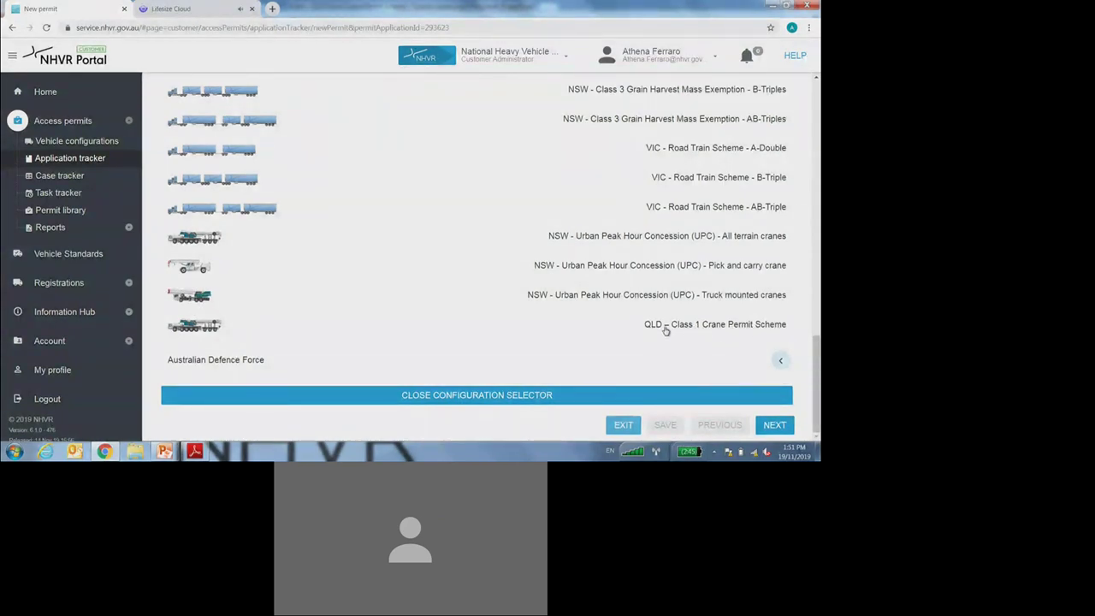
mouse_move(197, 326)
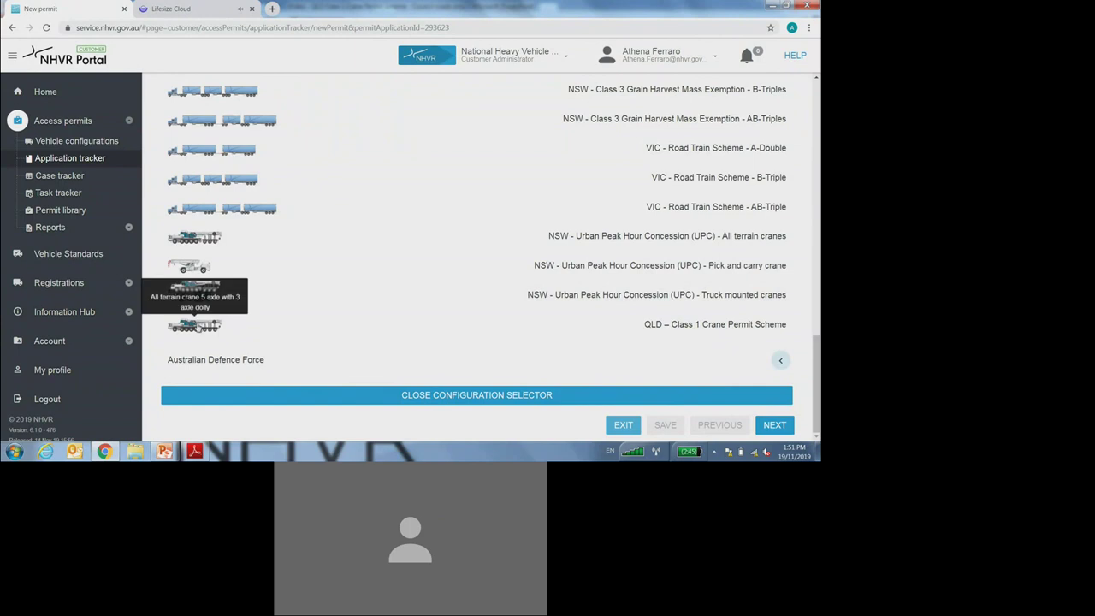
left_click(197, 326)
Enter the overall vehicle dimensions as length 14 m, width 3.2 m and height 4.3 m, with a total mass of 48 t.
scroll(481, 273, "down", 2)
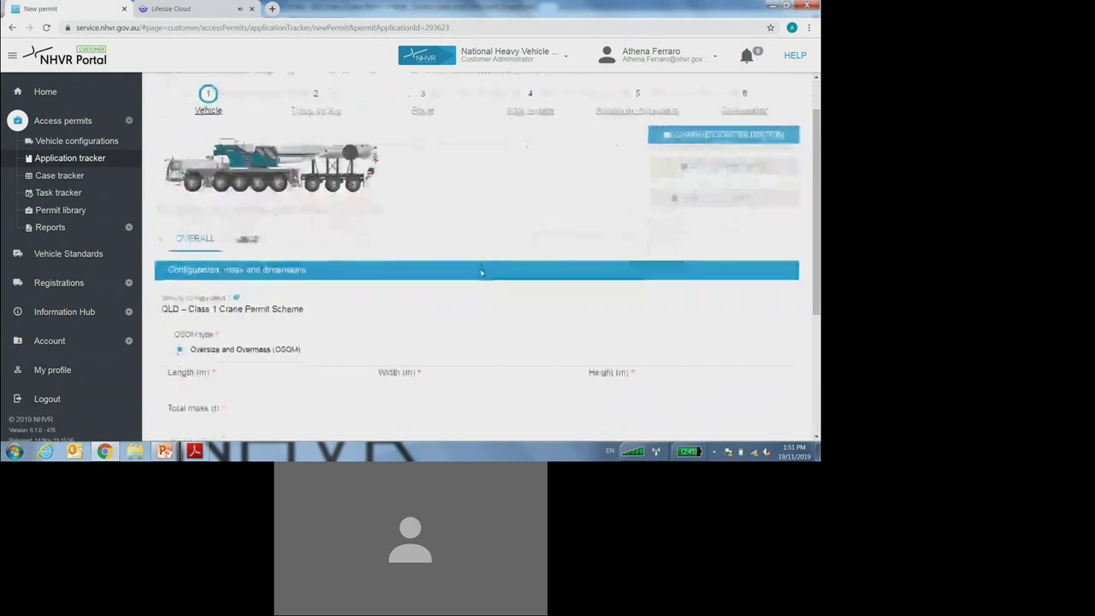
scroll(482, 273, "down", 2)
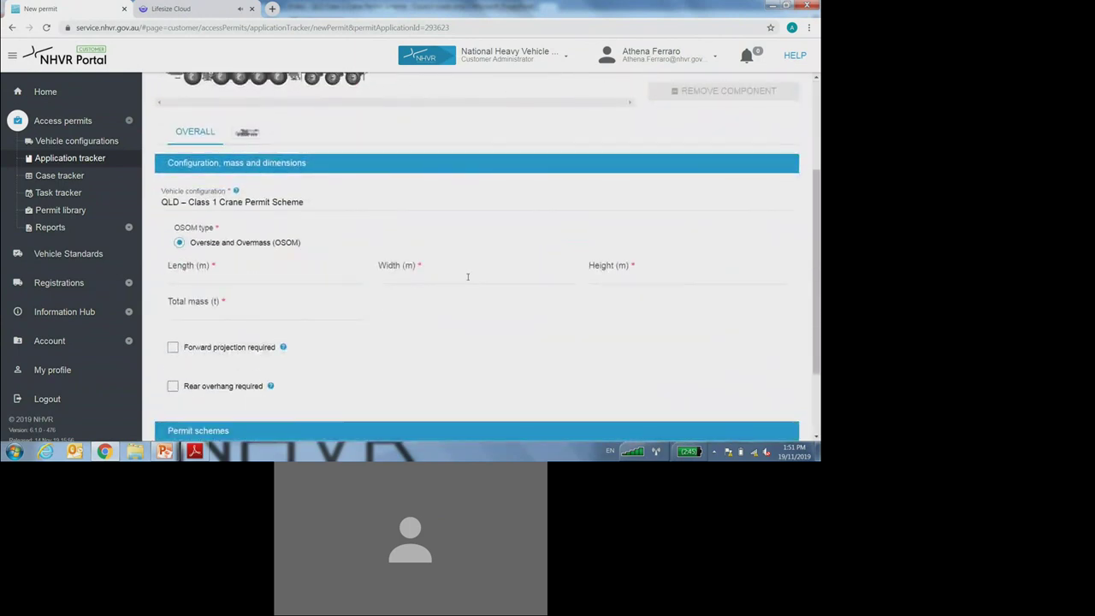
scroll(467, 276, "down", 1)
scroll(402, 269, "up", 3)
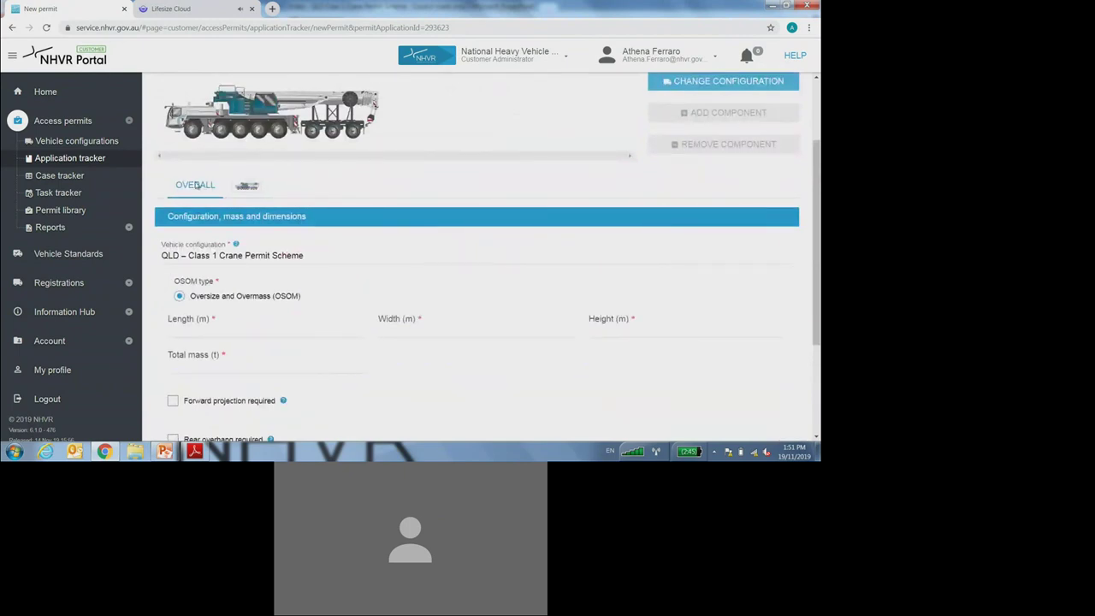
scroll(195, 257, "down", 1)
left_click(195, 270)
type("14")
left_click(456, 275)
left_click(600, 272)
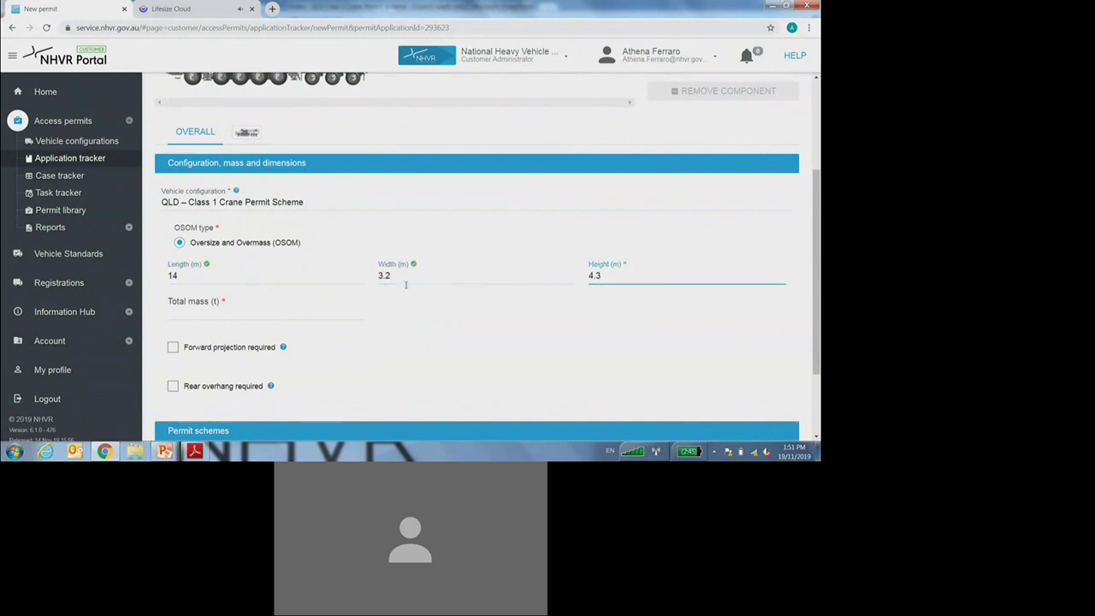
left_click(195, 313)
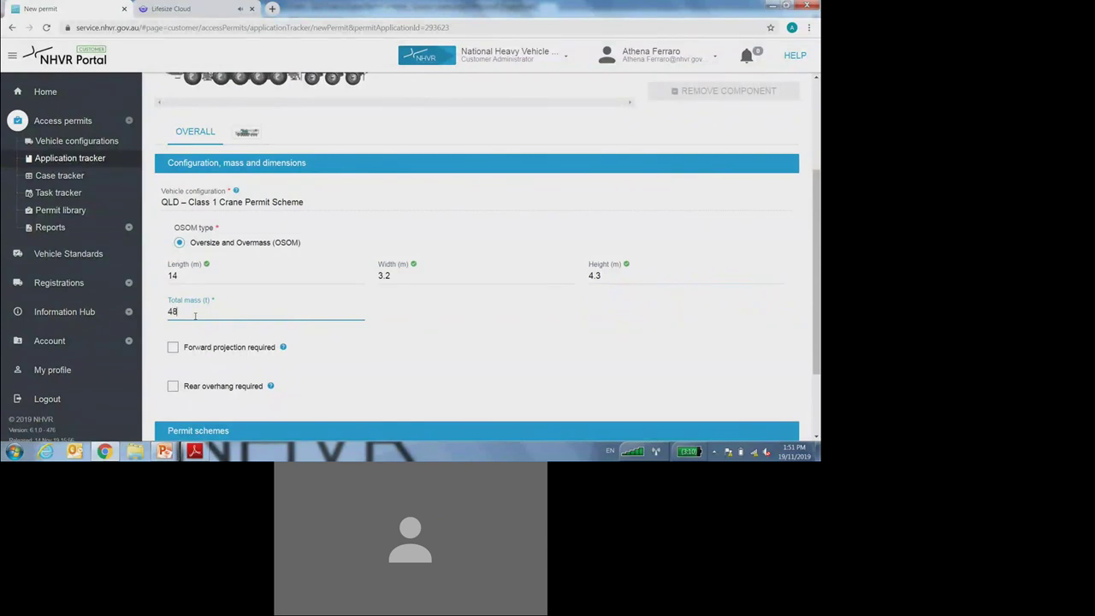
Mark forward projection and rear overhang as required, with 3.2 m of projection and 2.2 m of overhang.
scroll(195, 316, "down", 2)
left_click(172, 246)
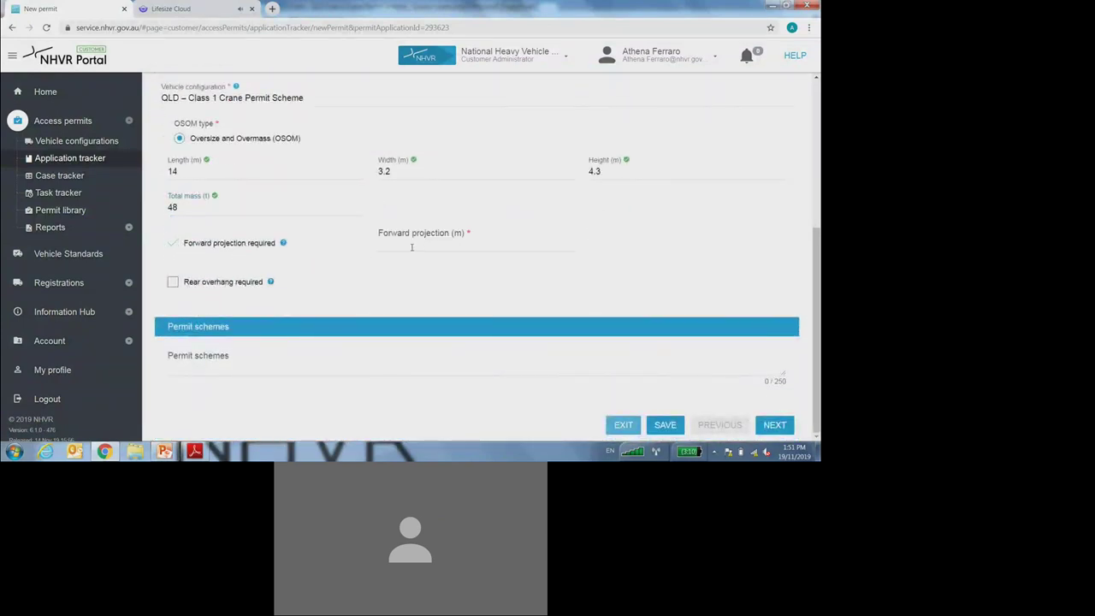
left_click(390, 245)
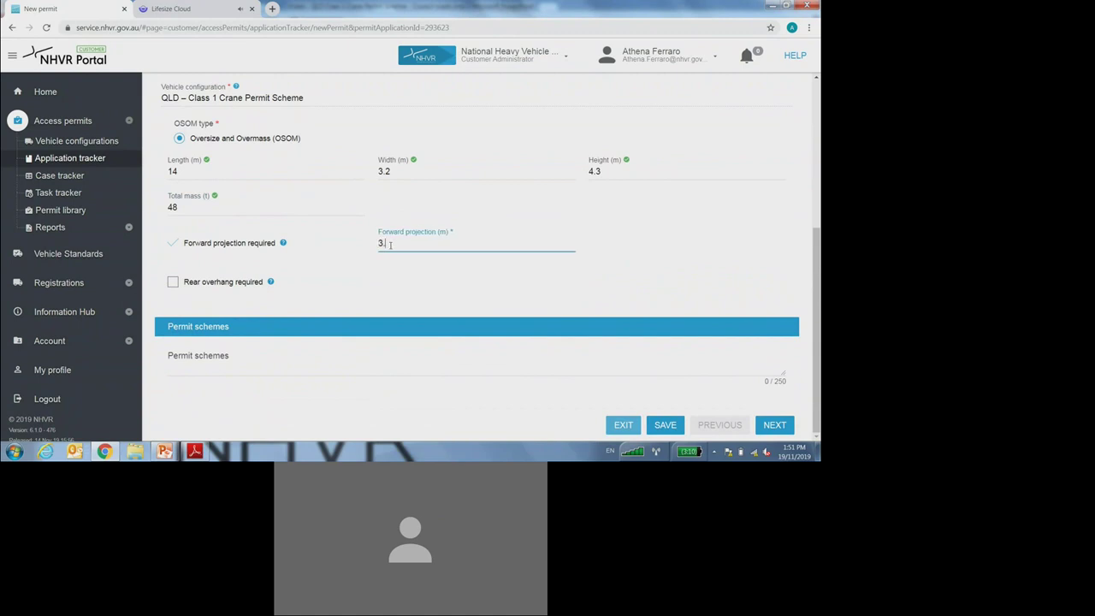
left_click(206, 286)
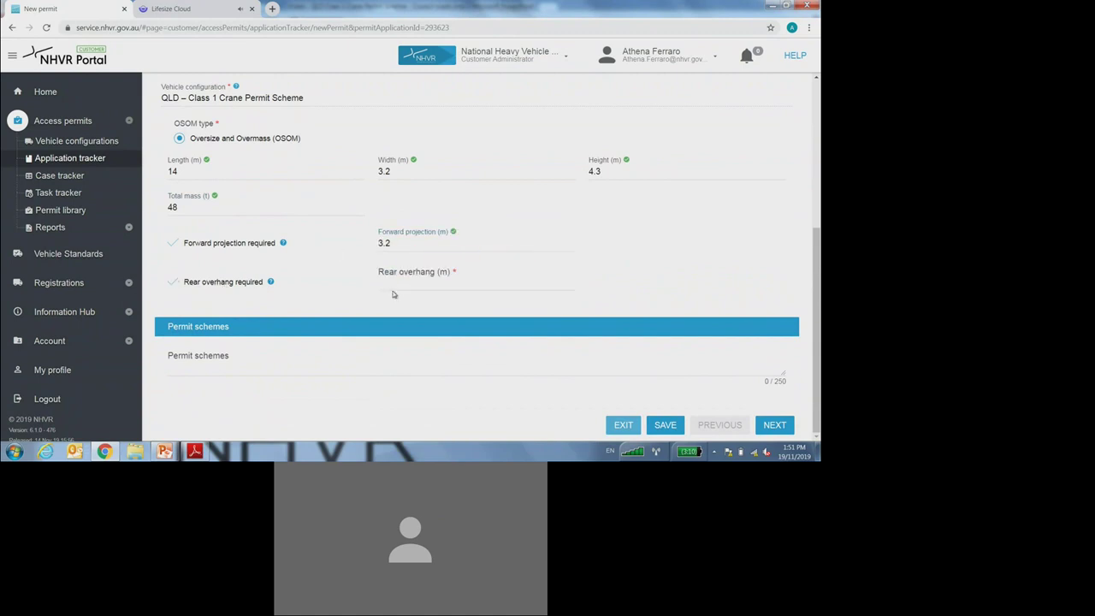
left_click(407, 284)
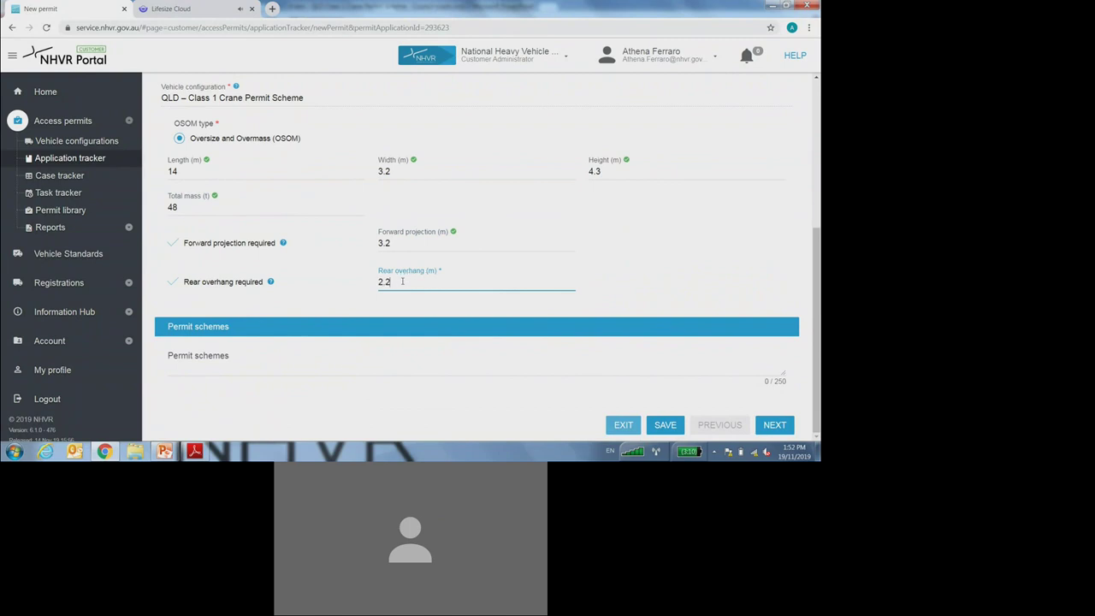
Enter "QLD Class 1 Crane Permit Scheme" as the permit schemes text.
left_click(288, 363)
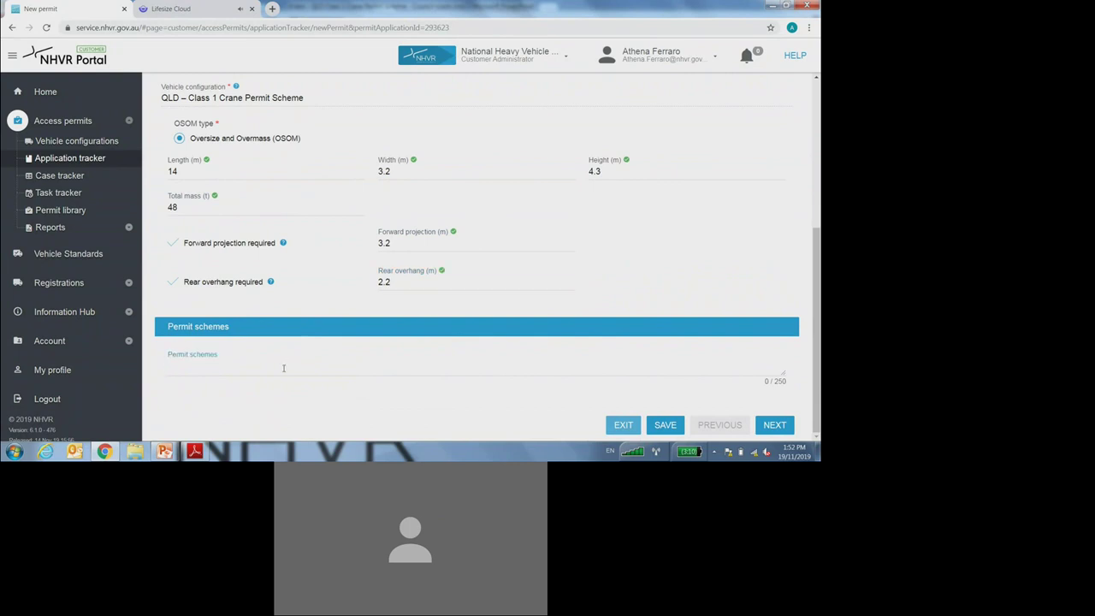
type("QLD Class 1 Crane Permit Scheme")
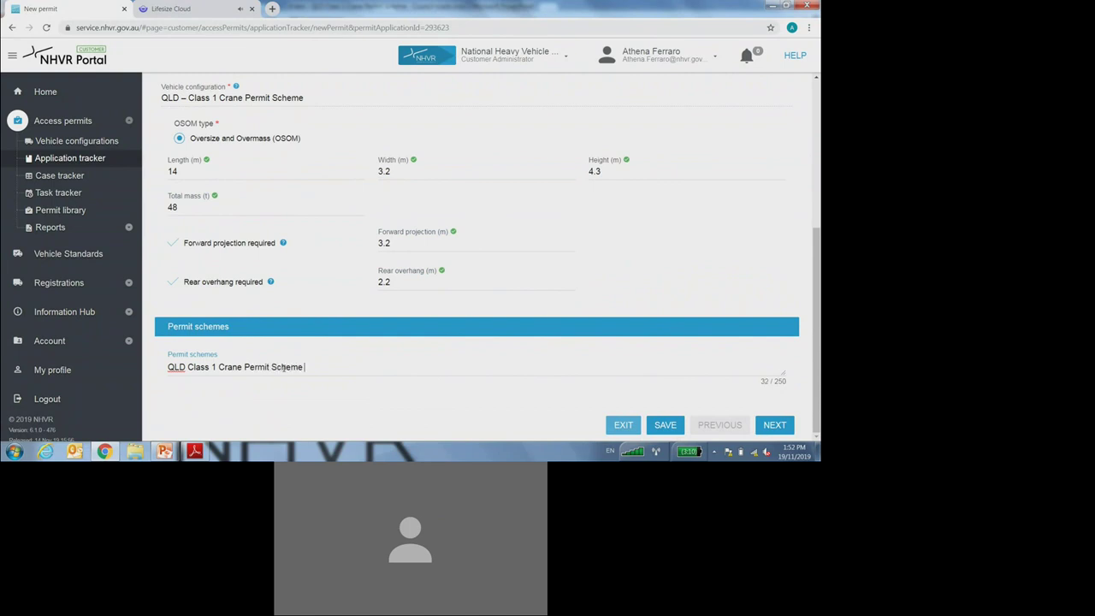
Add a vehicle to the crane component's vehicle list by entering its registration number and choosing QLD as the state.
scroll(299, 383, "up", 3)
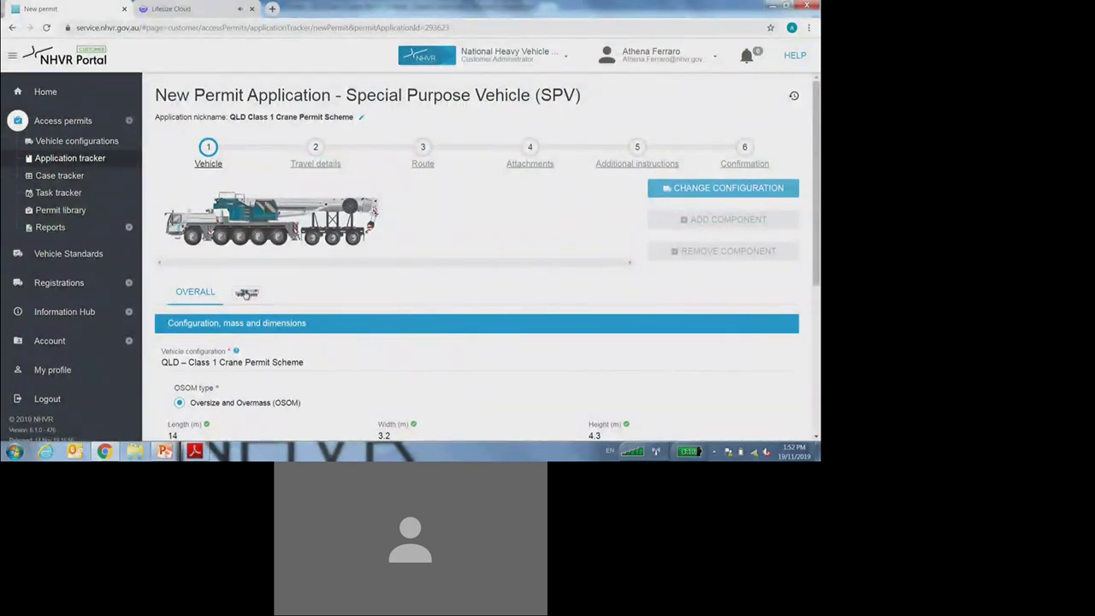
left_click(247, 293)
scroll(246, 293, "down", 2)
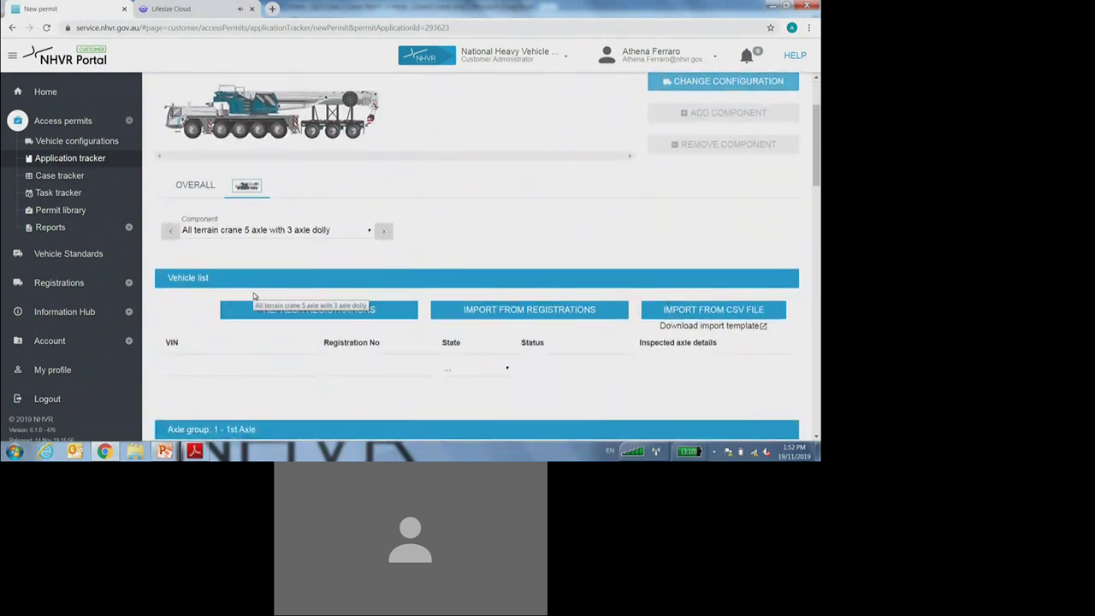
scroll(253, 295, "down", 1)
scroll(254, 297, "up", 1)
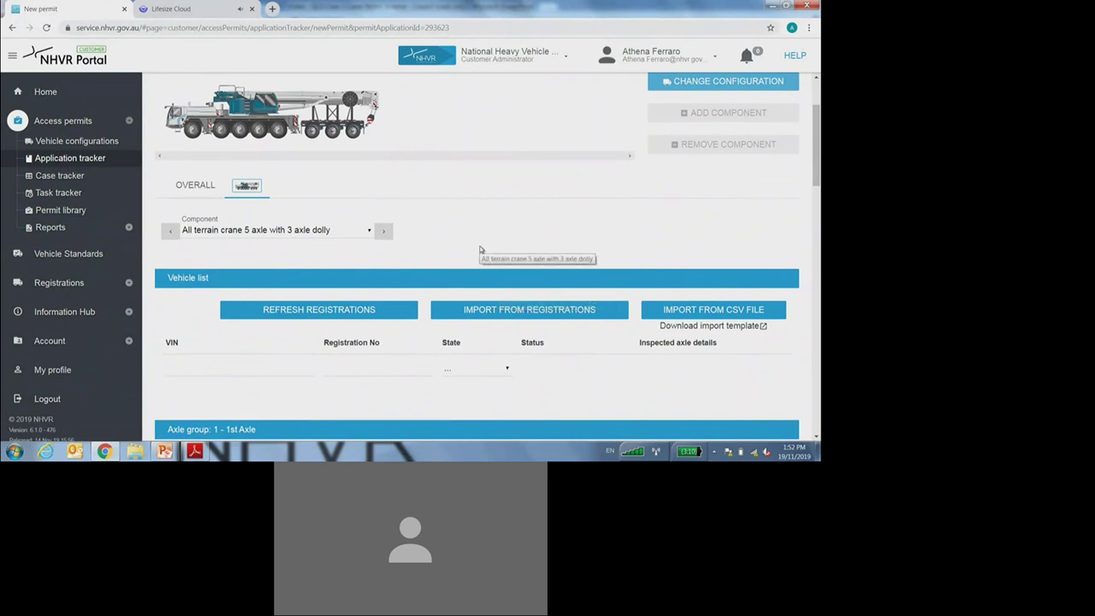
scroll(480, 249, "down", 4)
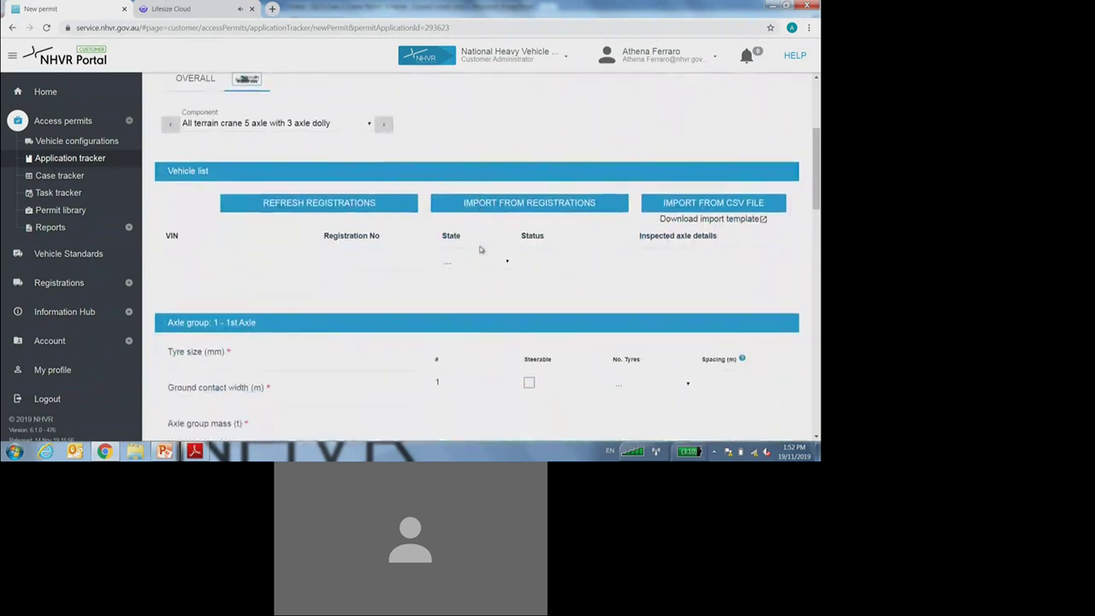
scroll(483, 252, "up", 2)
scroll(483, 252, "up", 2)
left_click(363, 368)
type("516XOW")
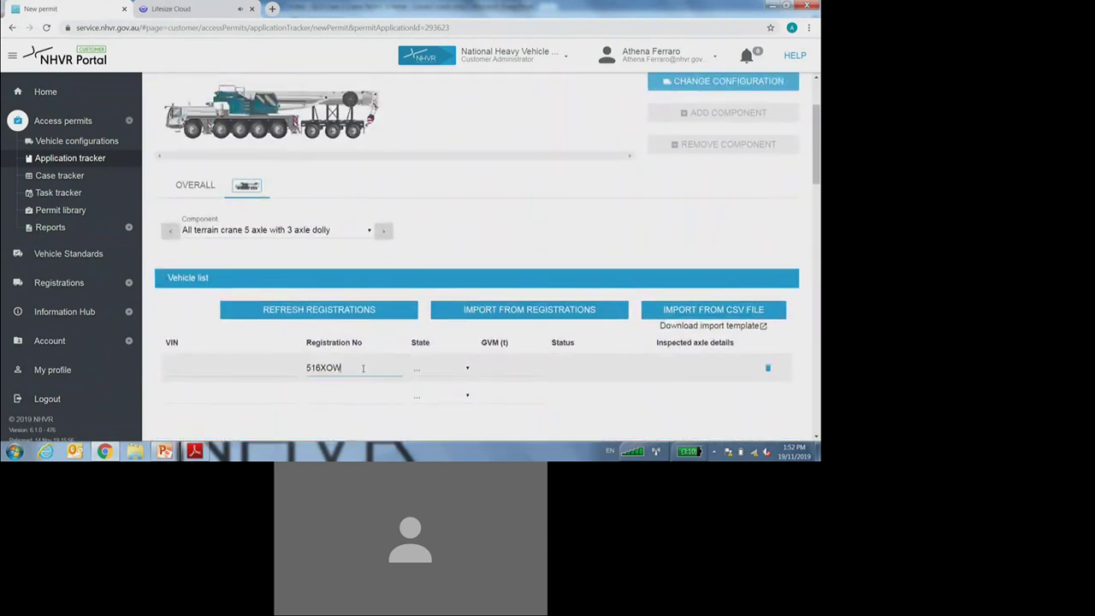
left_click(430, 369)
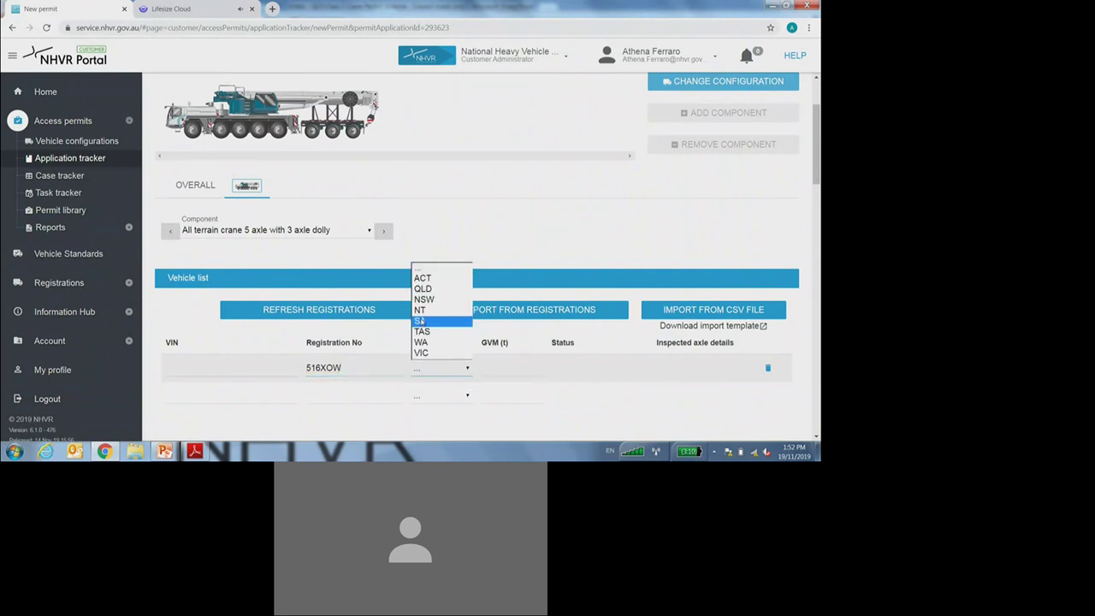
left_click(440, 289)
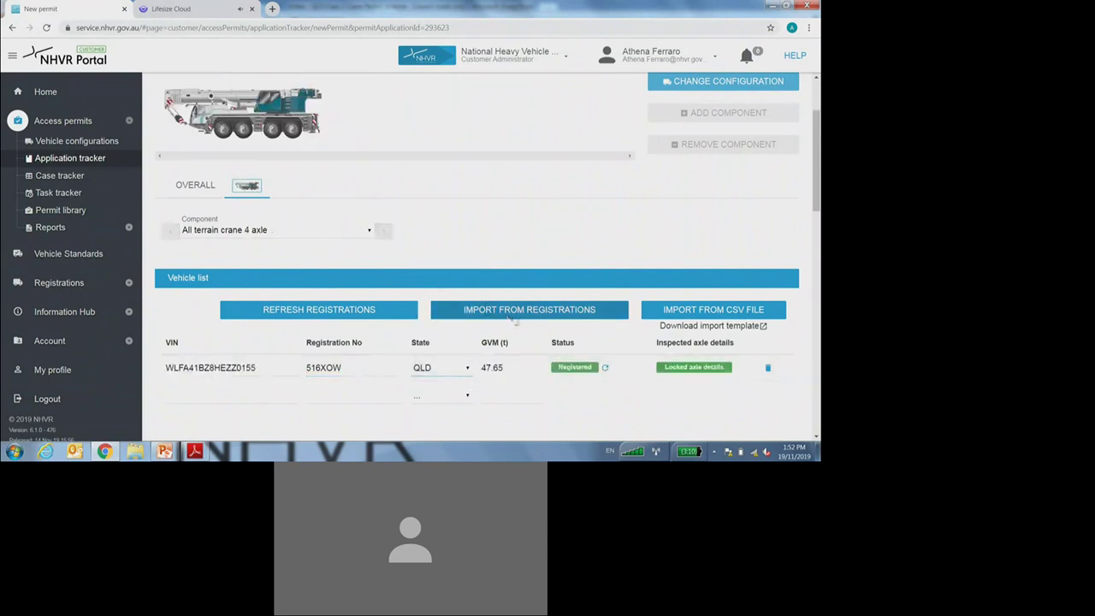
Review the crane component's axle group details and proceed to the Travel details stage of the application.
scroll(578, 358, "up", 1)
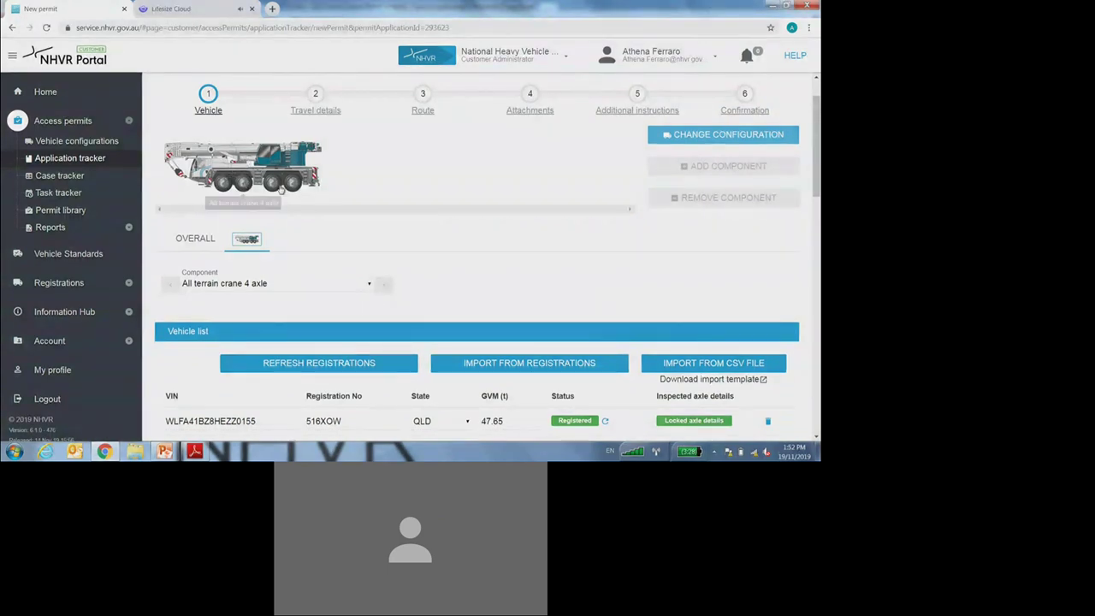
scroll(507, 309, "down", 3)
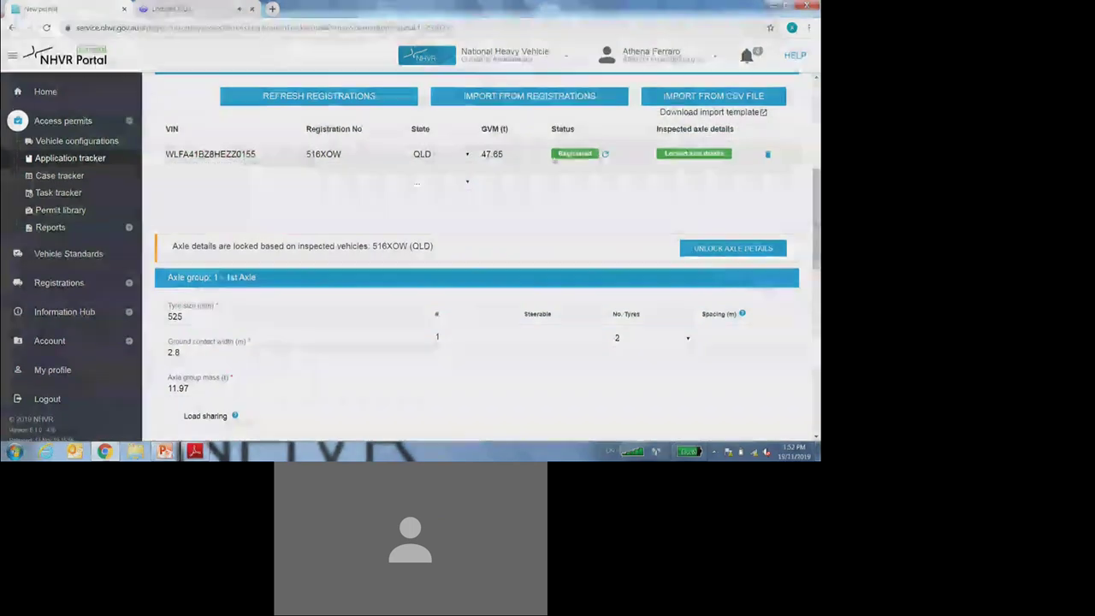
scroll(492, 154, "down", 5)
scroll(492, 155, "down", 4)
scroll(492, 182, "down", 3)
scroll(494, 275, "up", 10)
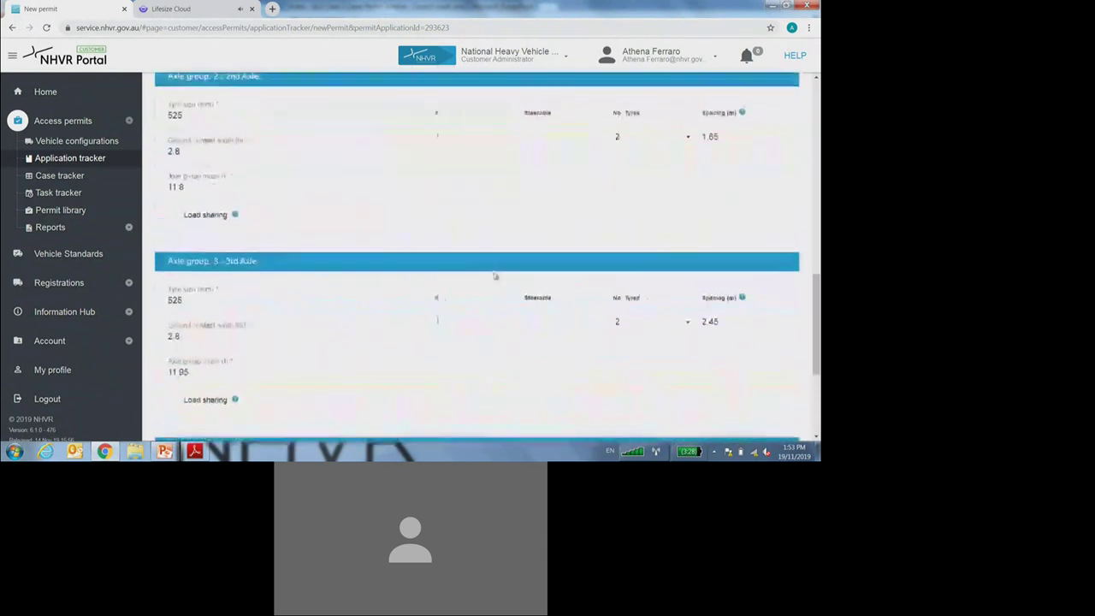
scroll(494, 276, "up", 4)
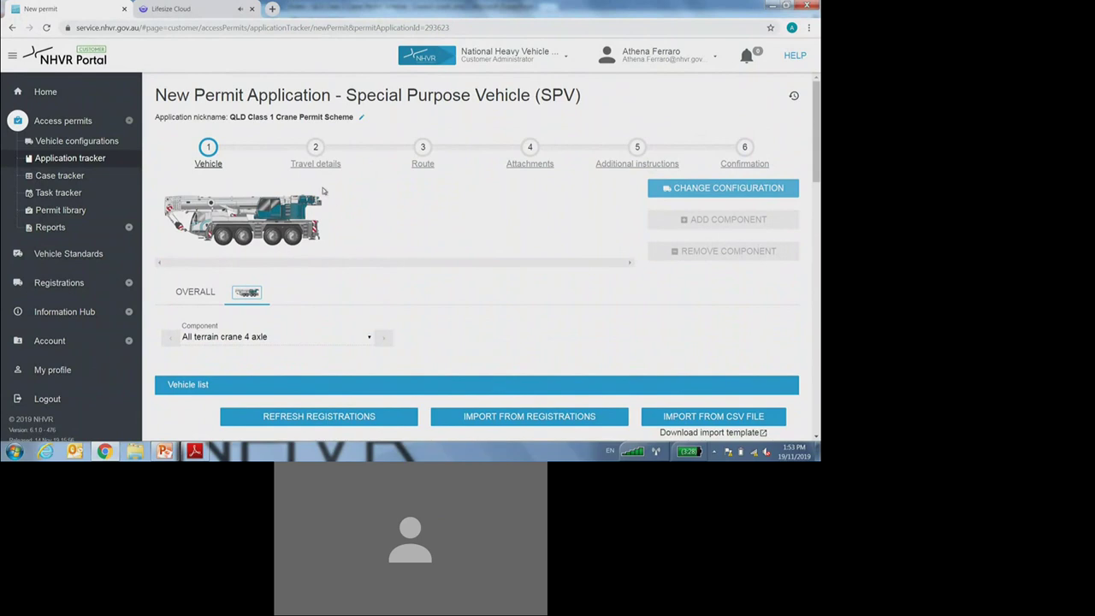
left_click(315, 153)
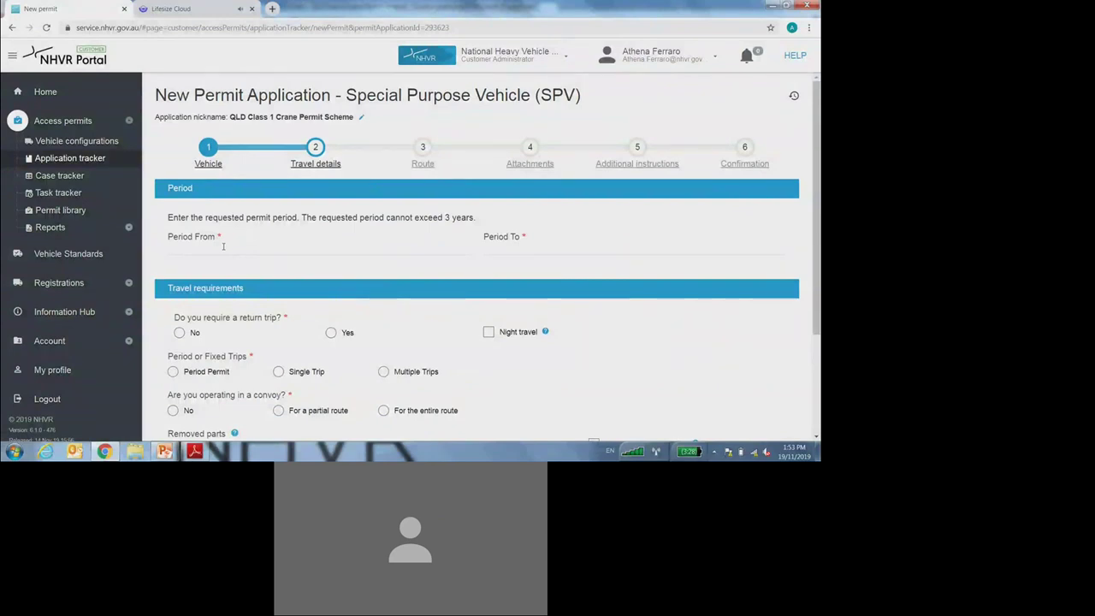
Set the requested permit period from 19-Nov-2019 to 18-Nov-2022.
left_click(223, 247)
left_click(196, 179)
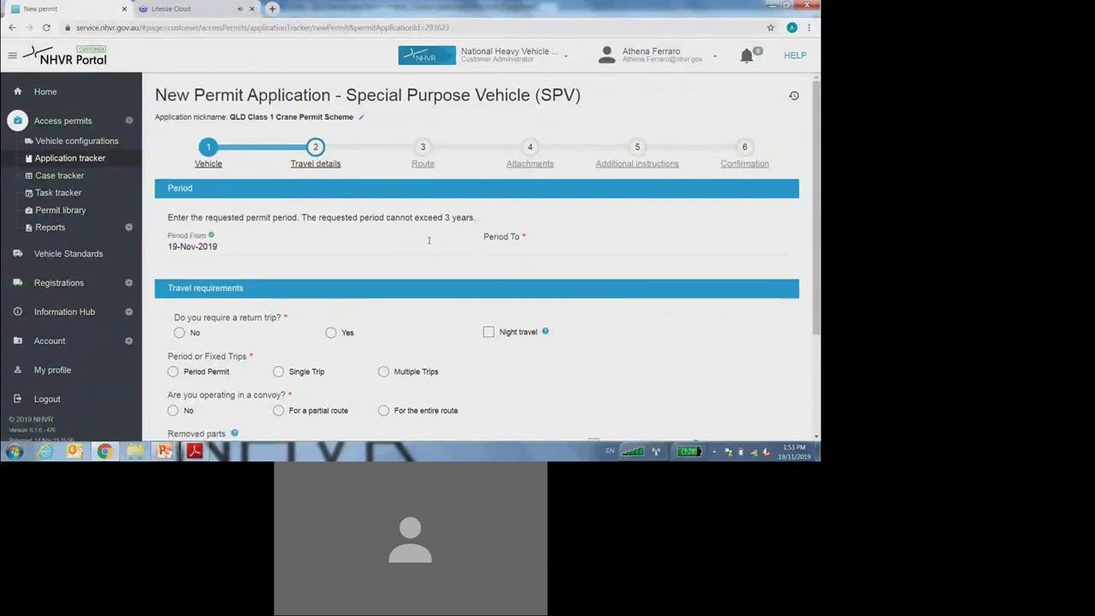
left_click(497, 241)
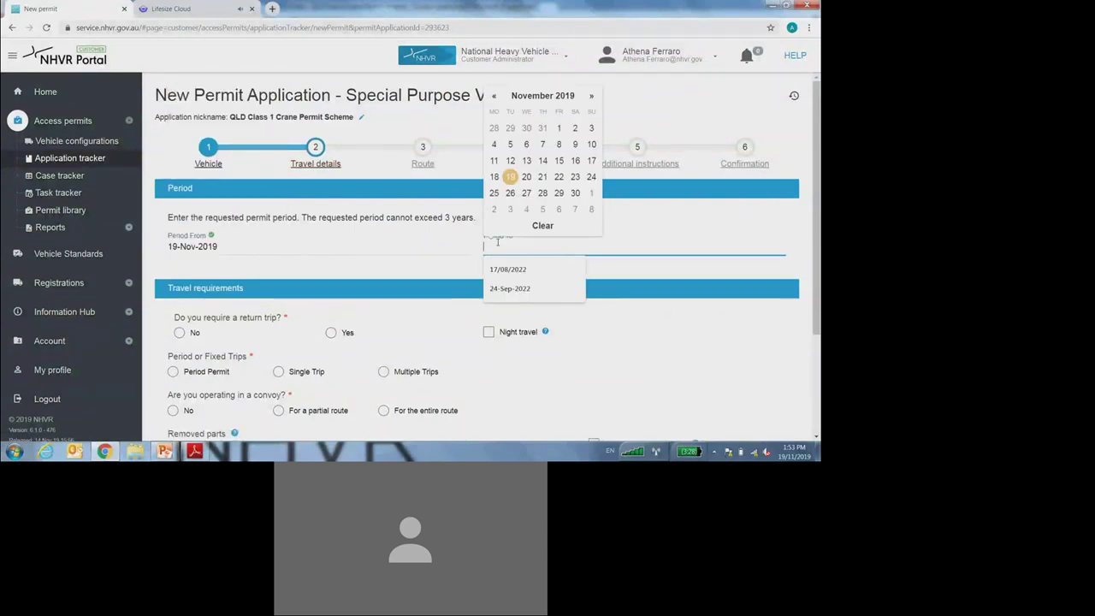
type("18")
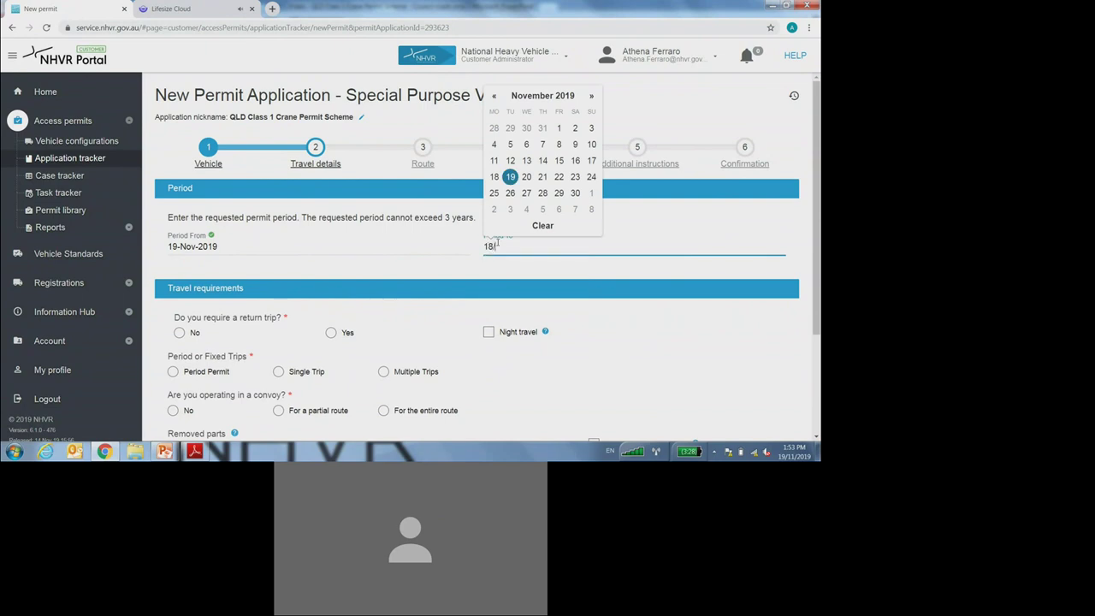
type("/11/2022")
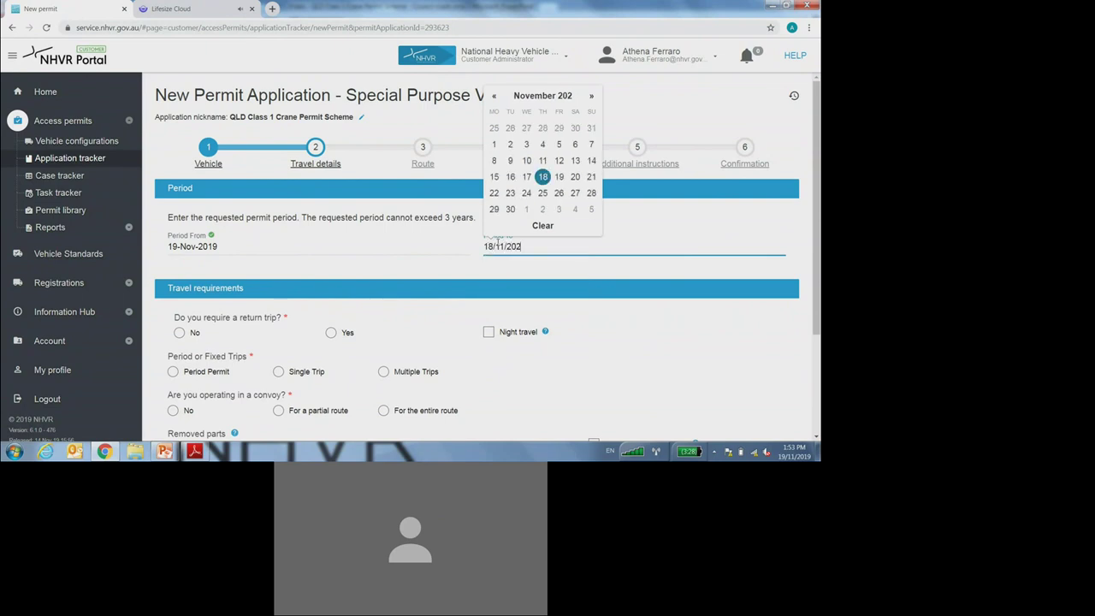
left_click(464, 265)
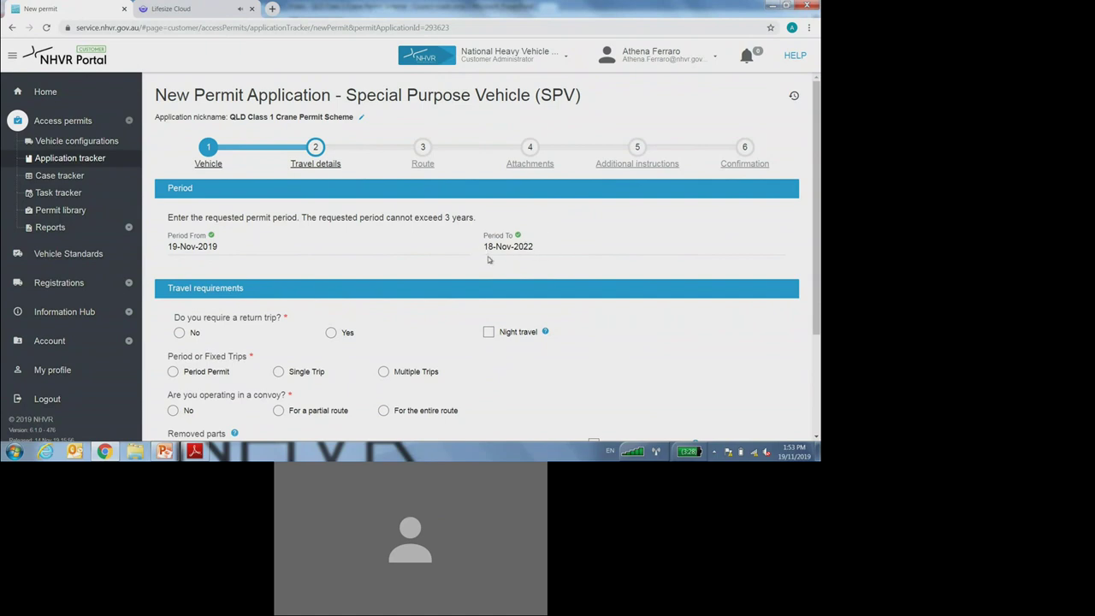
Fill in the travel requirements: a return trip is required, the trip type is Period Permit, and there is no convoy.
scroll(489, 260, "down", 1)
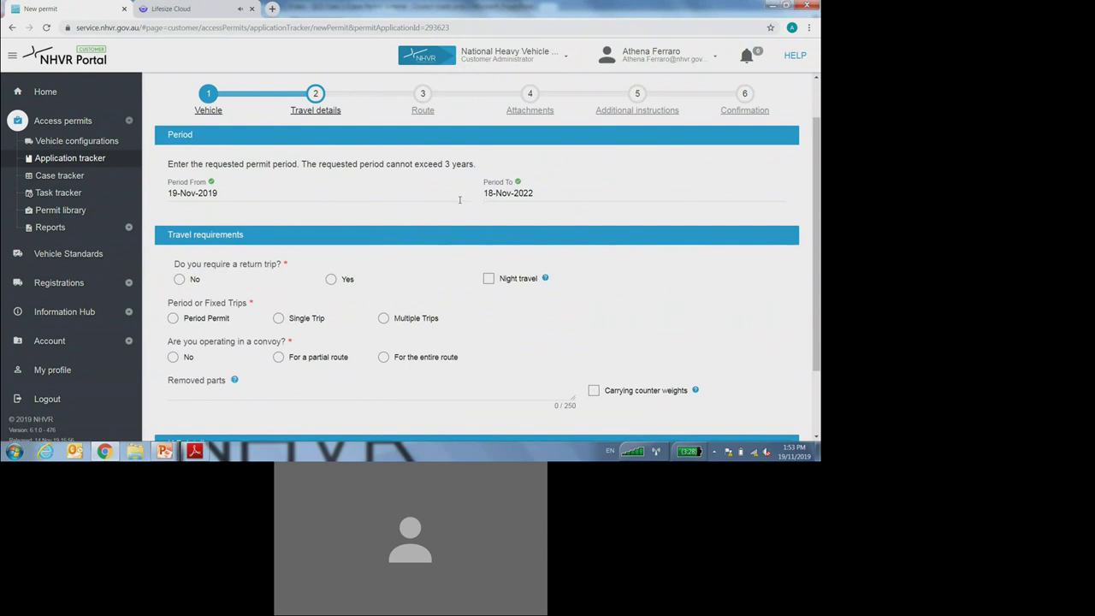
scroll(455, 205, "down", 1)
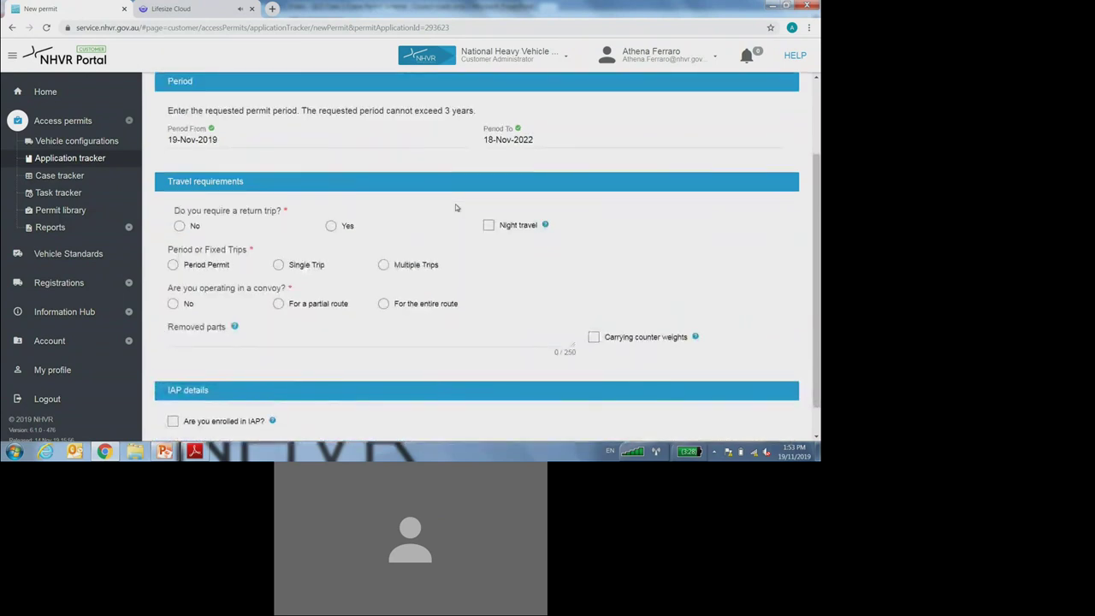
scroll(455, 204, "down", 1)
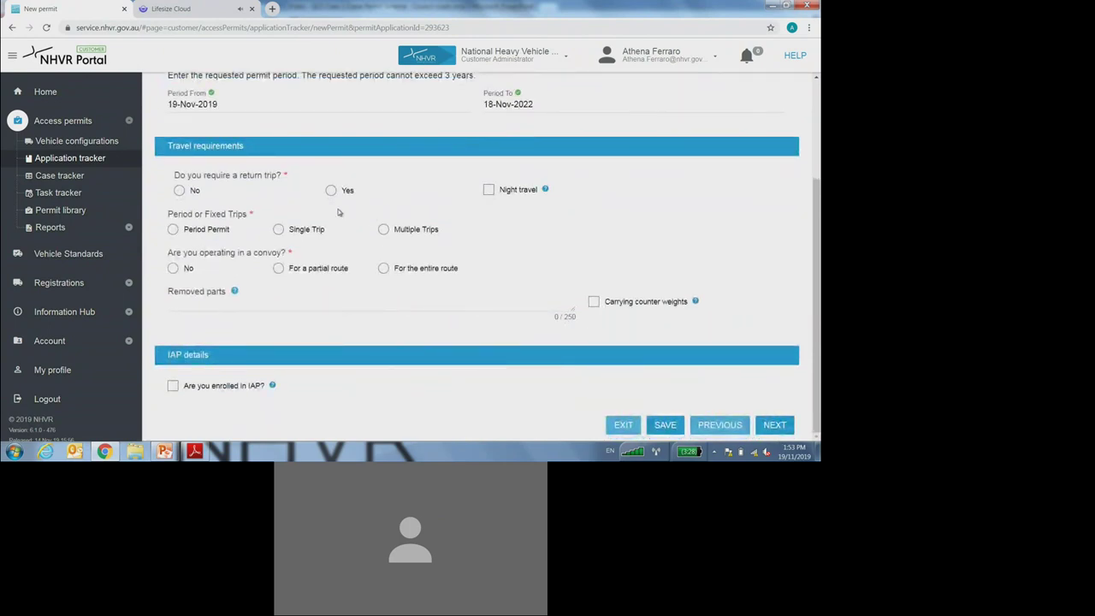
left_click(333, 194)
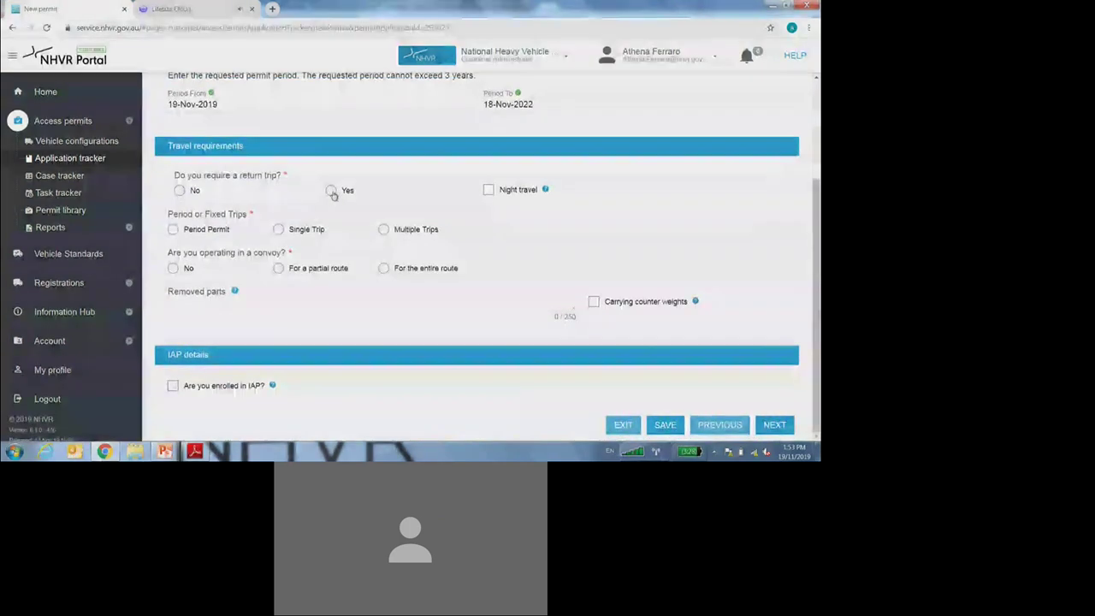
left_click(174, 231)
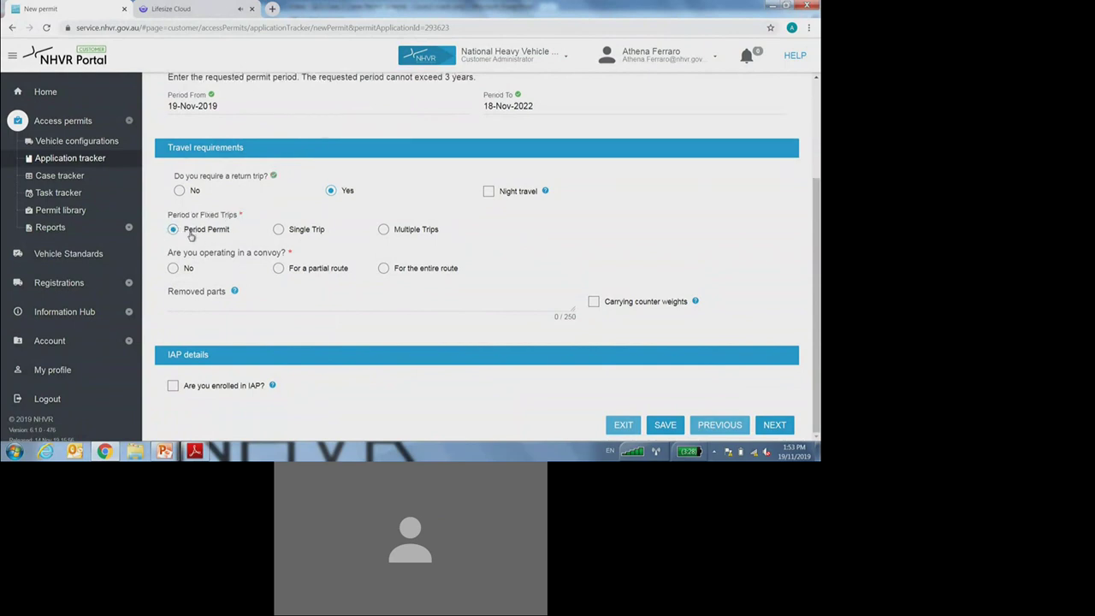
left_click(176, 269)
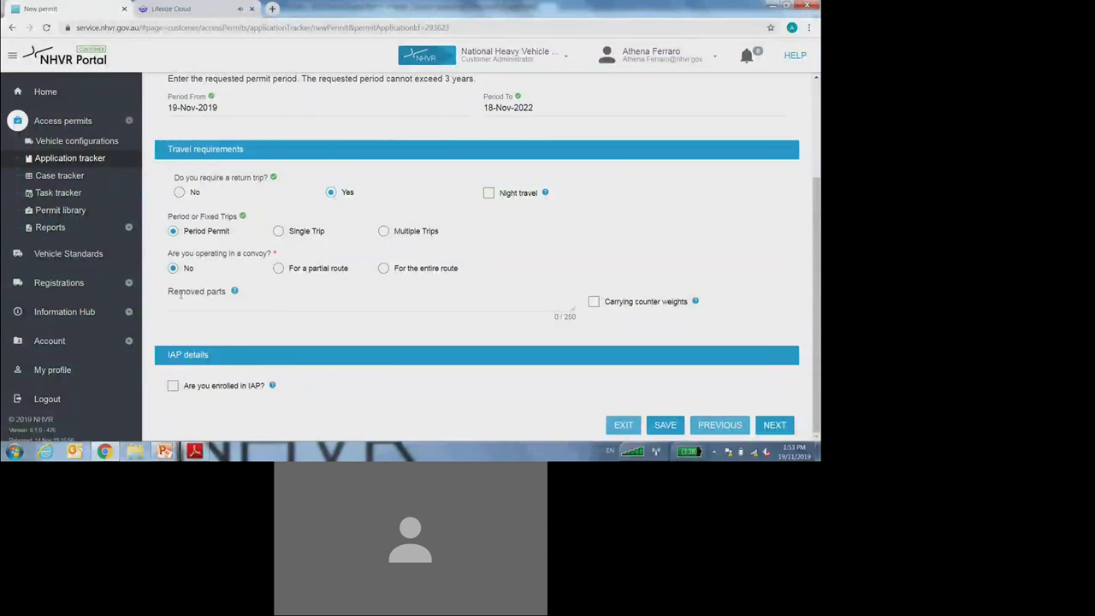
Mark the crane as carrying counter weights and as enrolled in IAP for QLD.
left_click(200, 302)
left_click(596, 304)
left_click(173, 386)
scroll(244, 366, "down", 1)
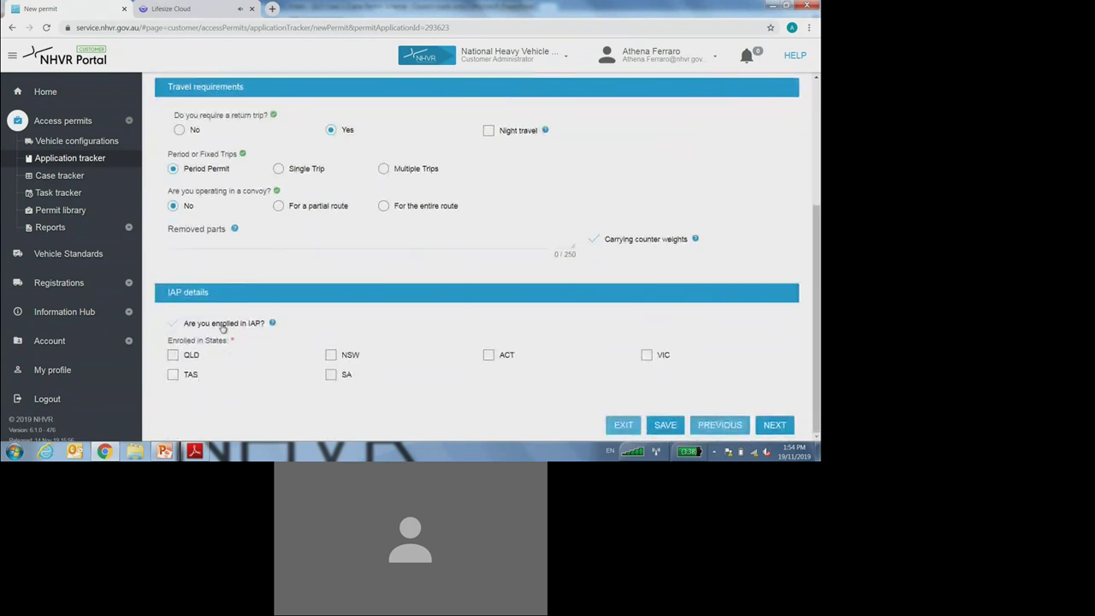
left_click(177, 356)
Proceed to the Route stage and request the Network route type with QLD as the operating jurisdiction.
scroll(298, 360, "up", 3)
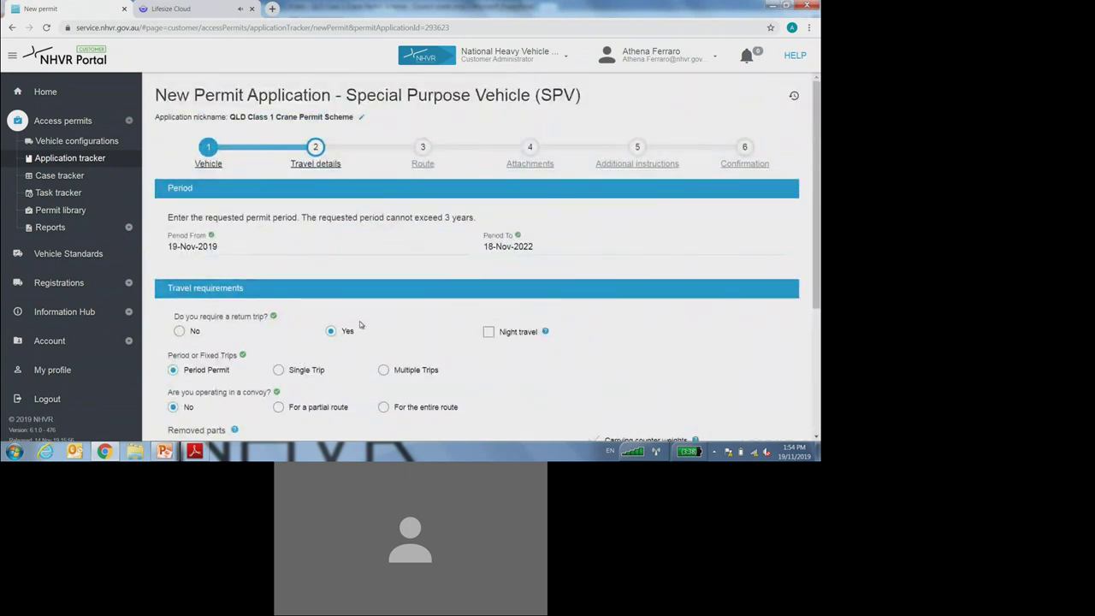
left_click(423, 151)
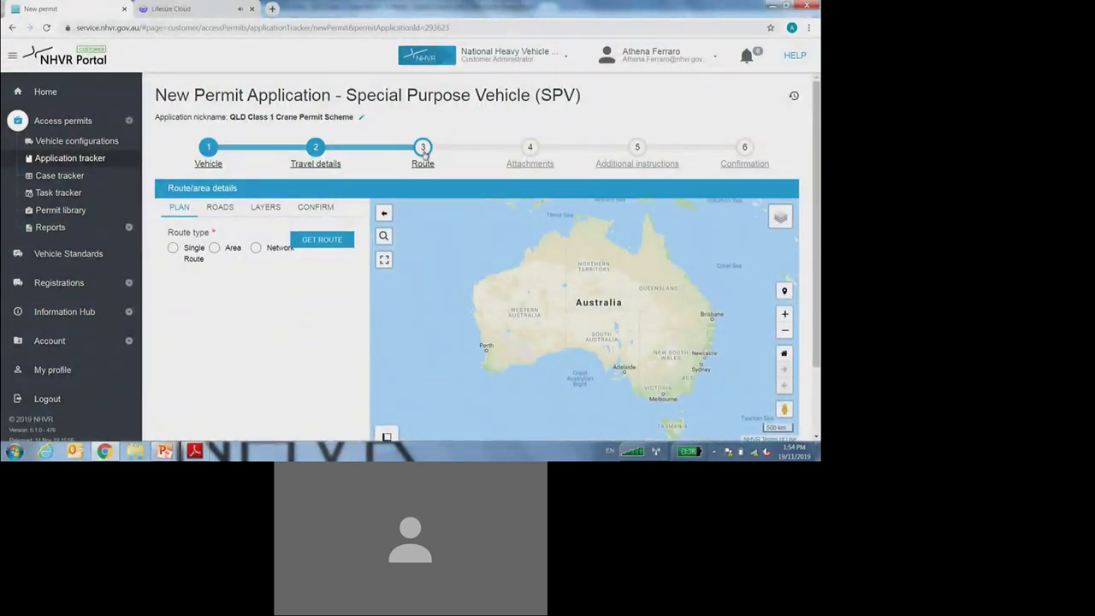
left_click(255, 247)
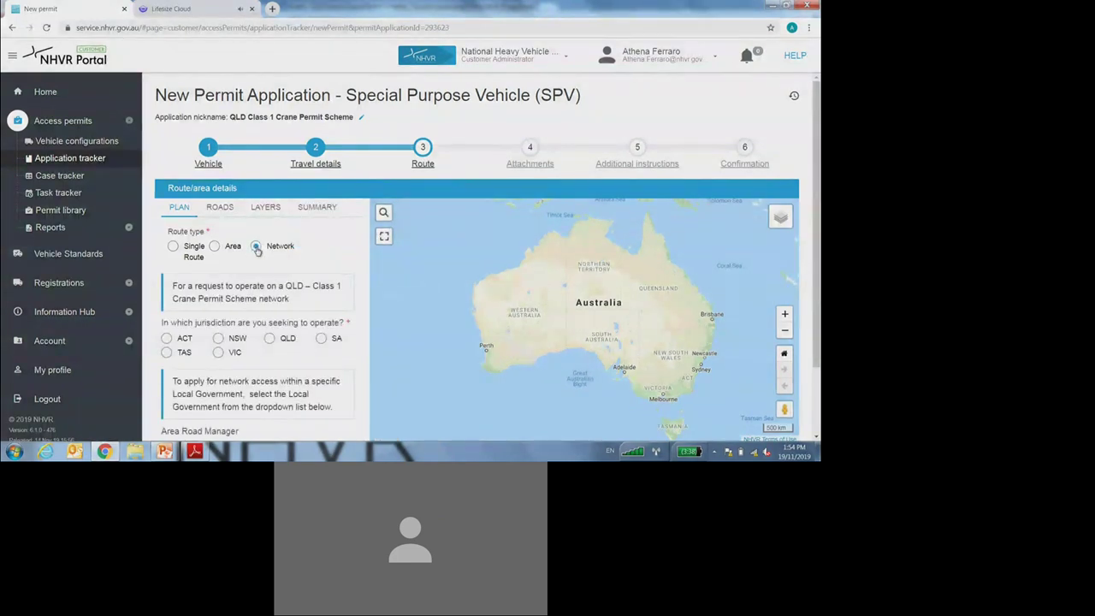
scroll(267, 289, "down", 1)
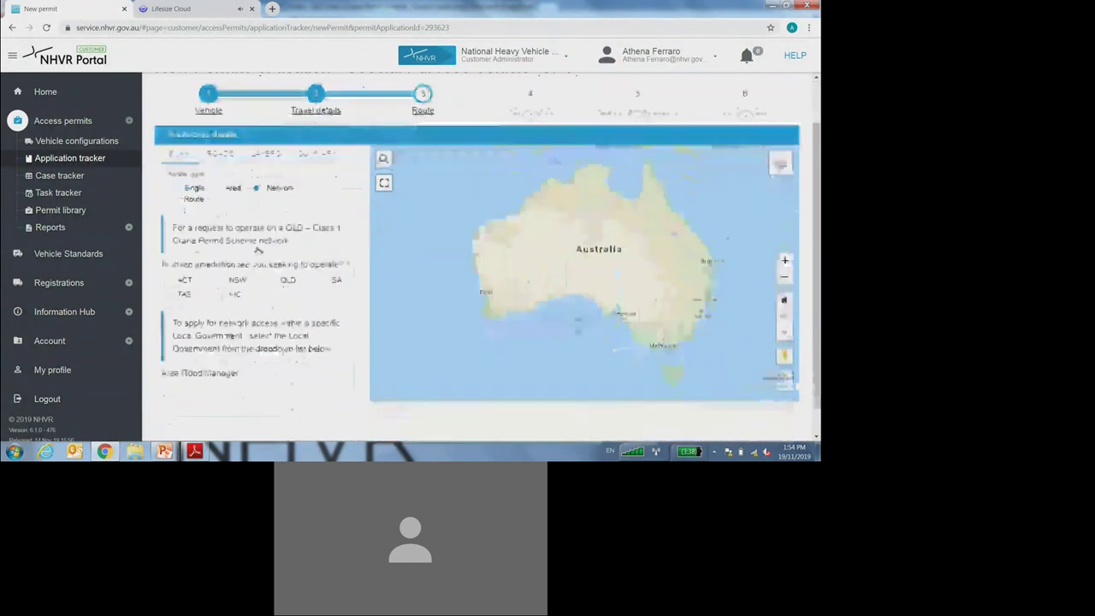
left_click(270, 280)
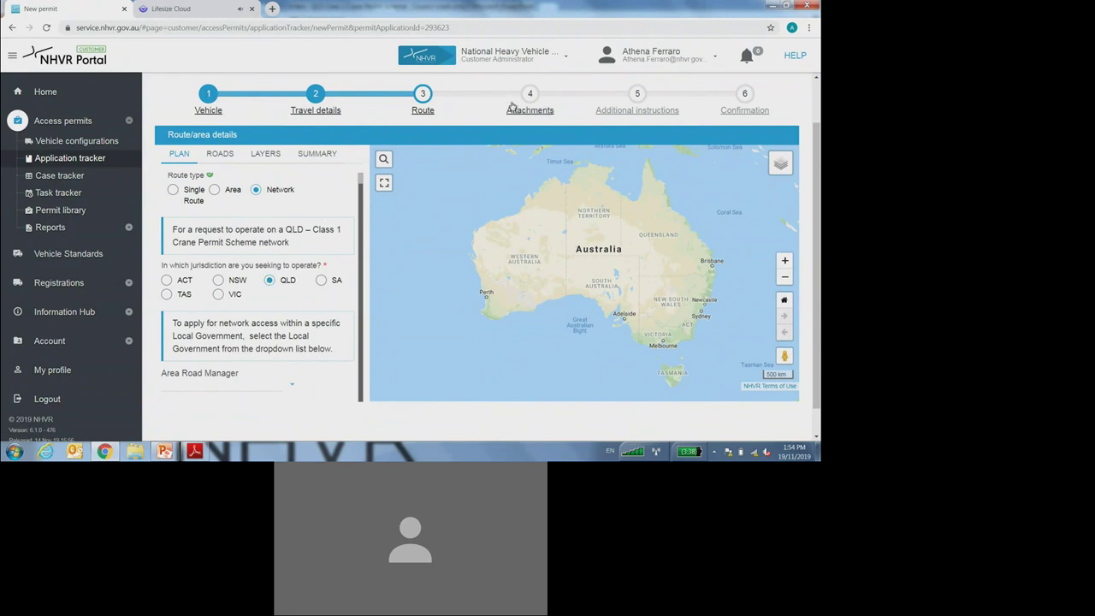
Proceed to the Attachments stage and acknowledge the requirements for providing Third Party Consent approvals.
scroll(507, 101, "up", 1)
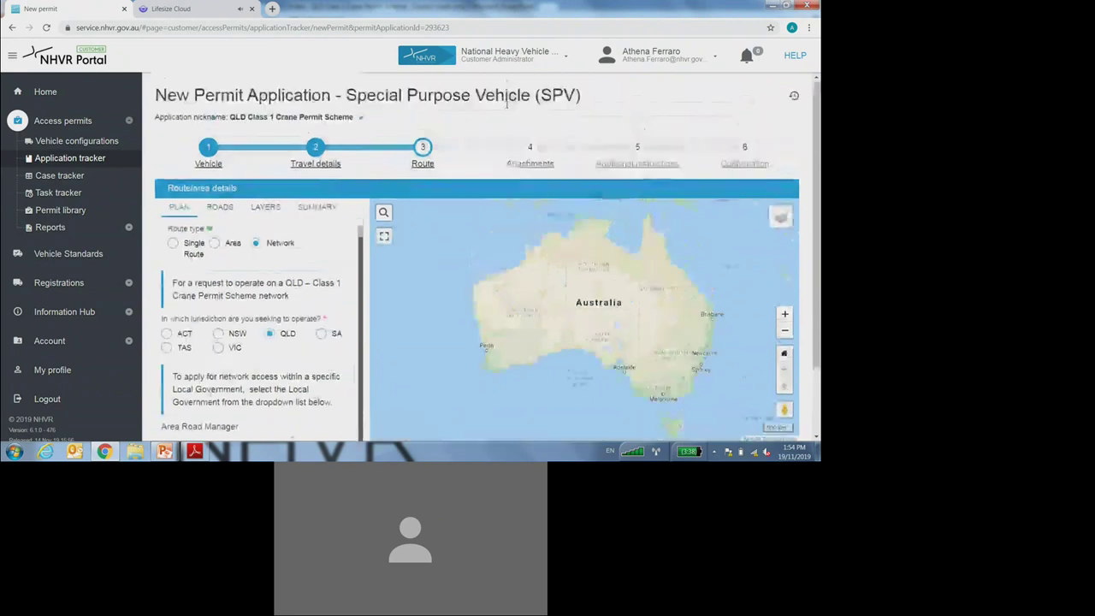
left_click(529, 149)
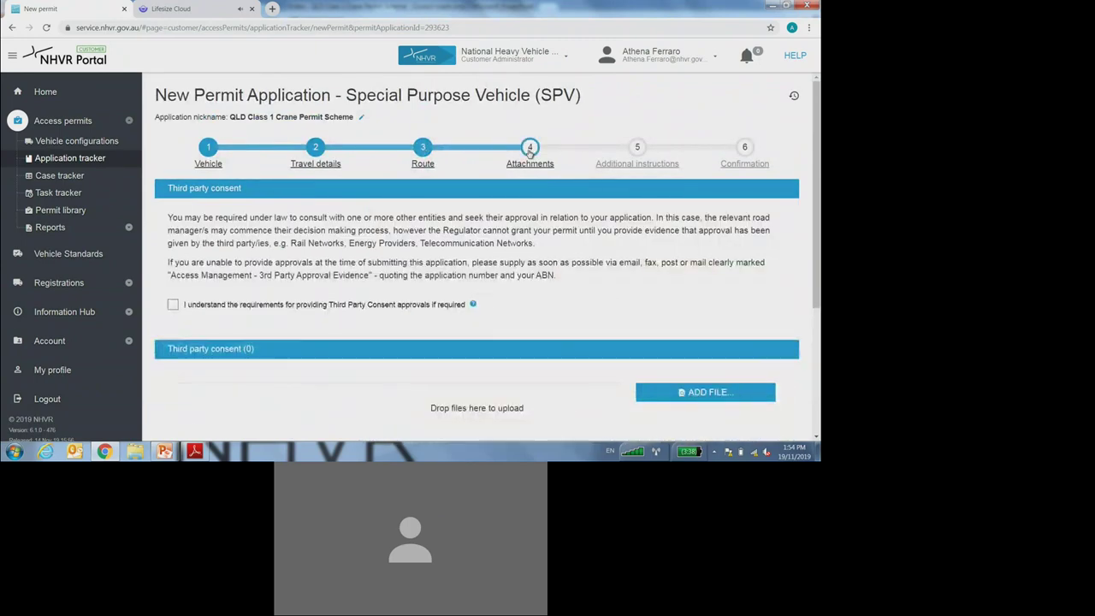
scroll(530, 152, "down", 1)
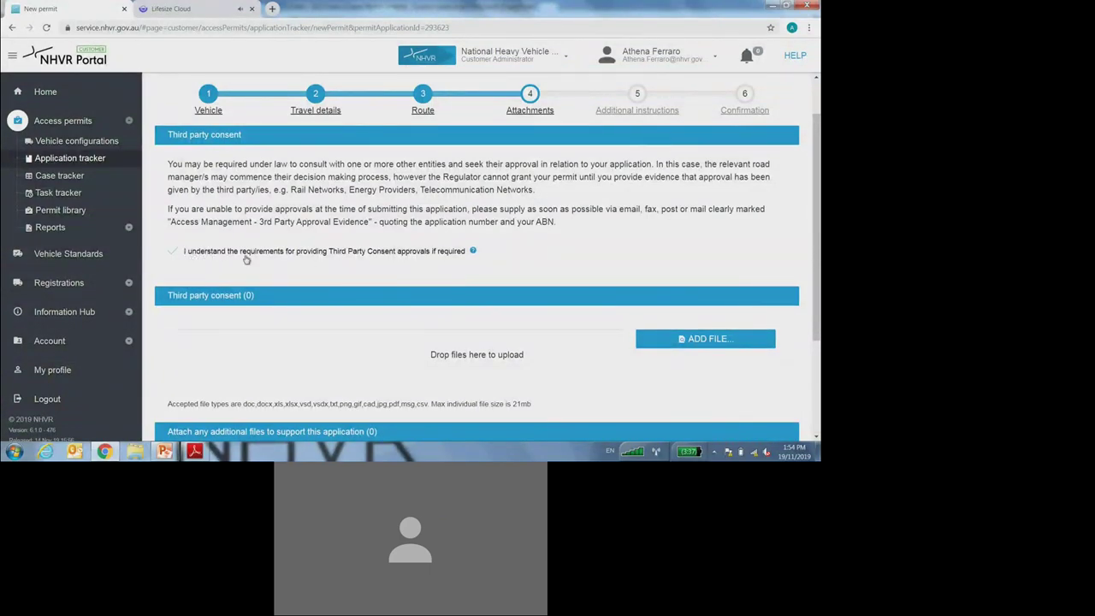
scroll(314, 251, "down", 1)
scroll(314, 251, "up", 1)
scroll(312, 251, "down", 3)
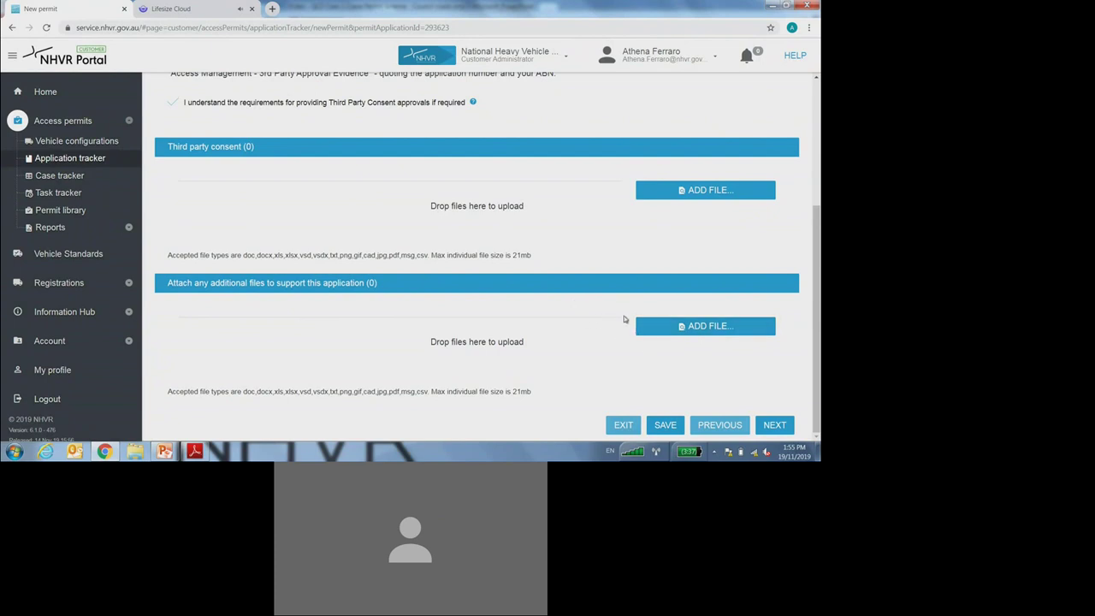
Go through the Additional instructions stage, leaving the additional comments empty, and continue to the Confirmation stage.
scroll(624, 319, "up", 5)
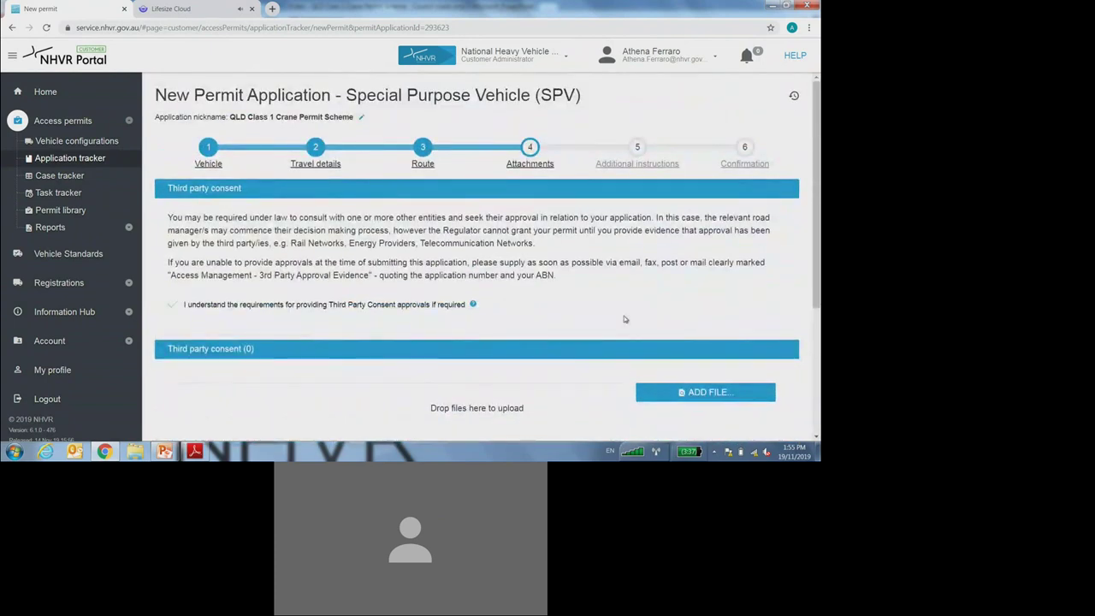
left_click(636, 149)
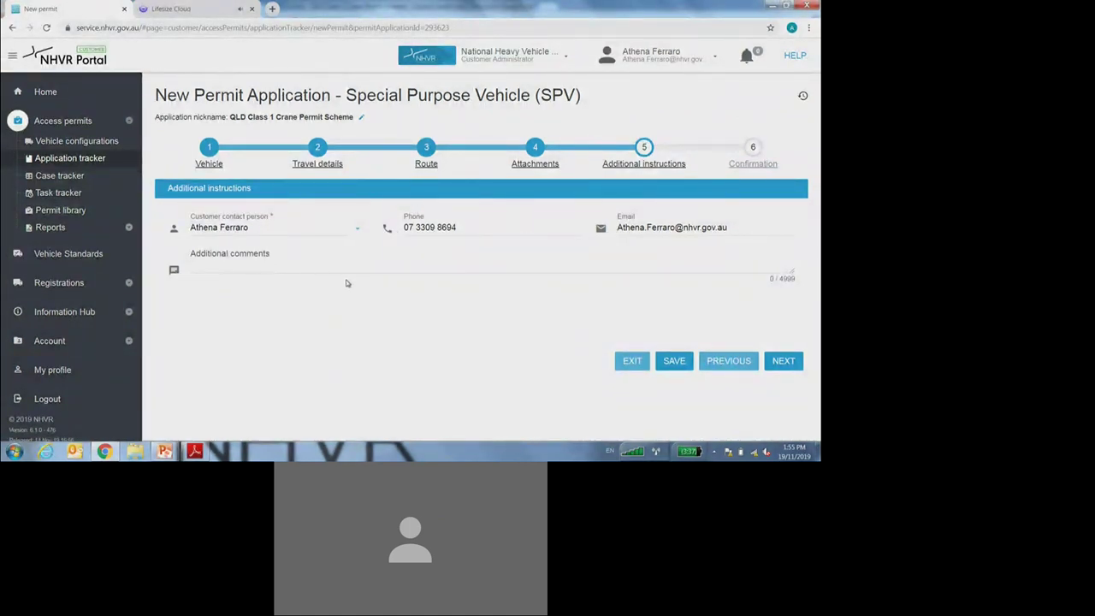
left_click(248, 269)
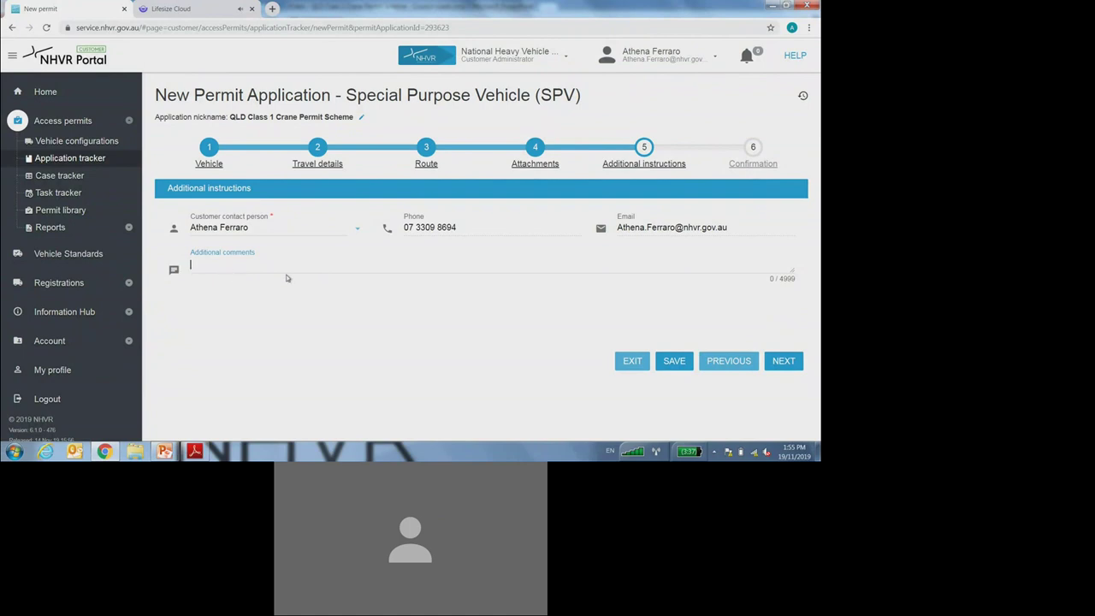
left_click(753, 149)
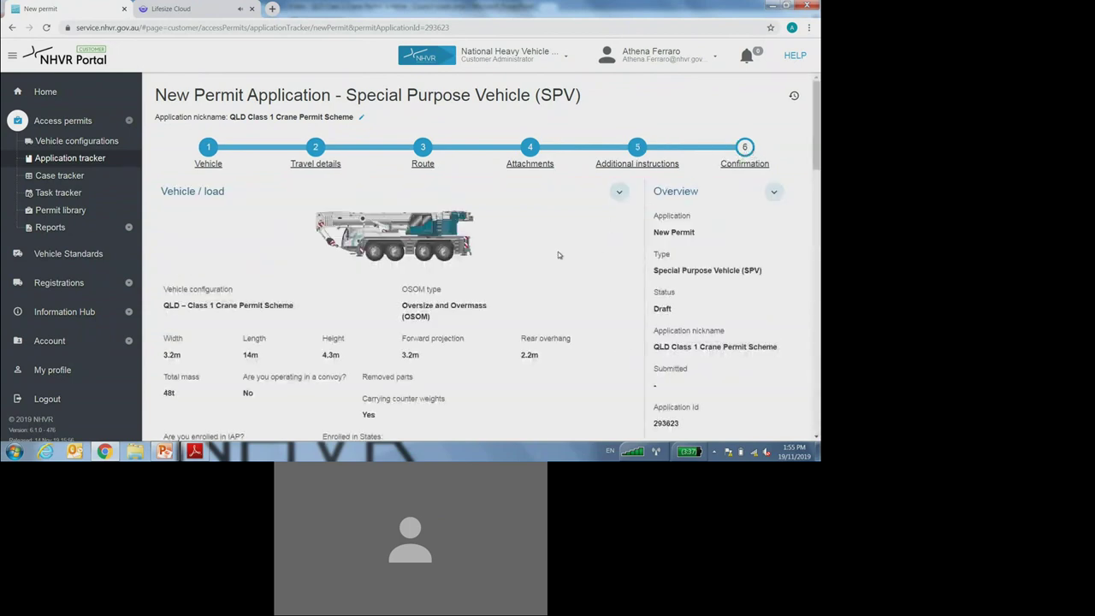
Accept the Terms of Use and true-and-correct declarations below the application summary, and submit the new permit application.
scroll(558, 254, "down", 3)
scroll(558, 254, "down", 3)
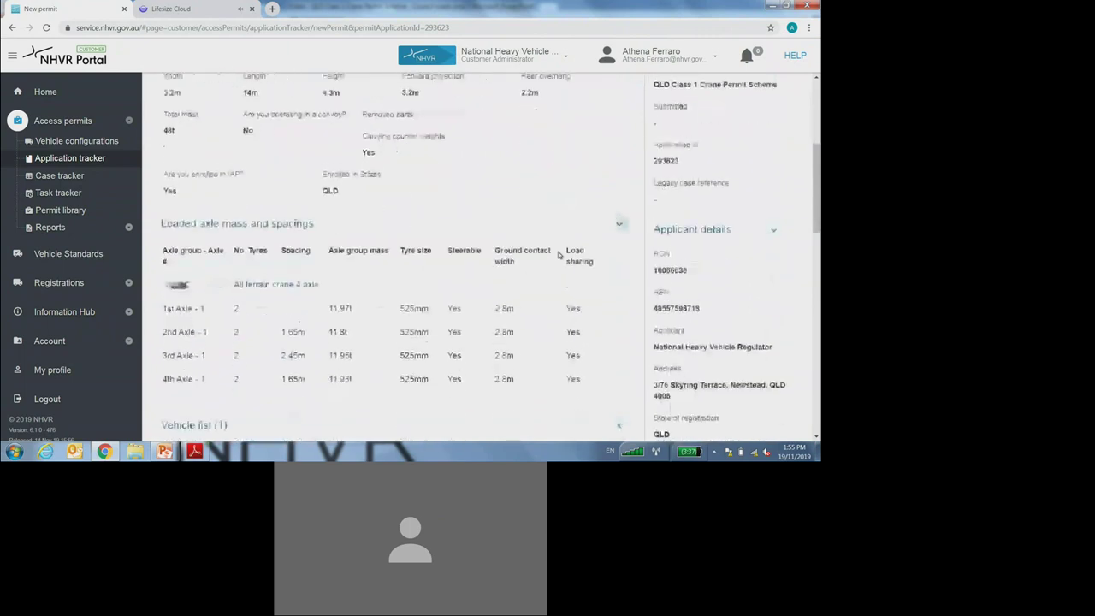
scroll(558, 254, "down", 5)
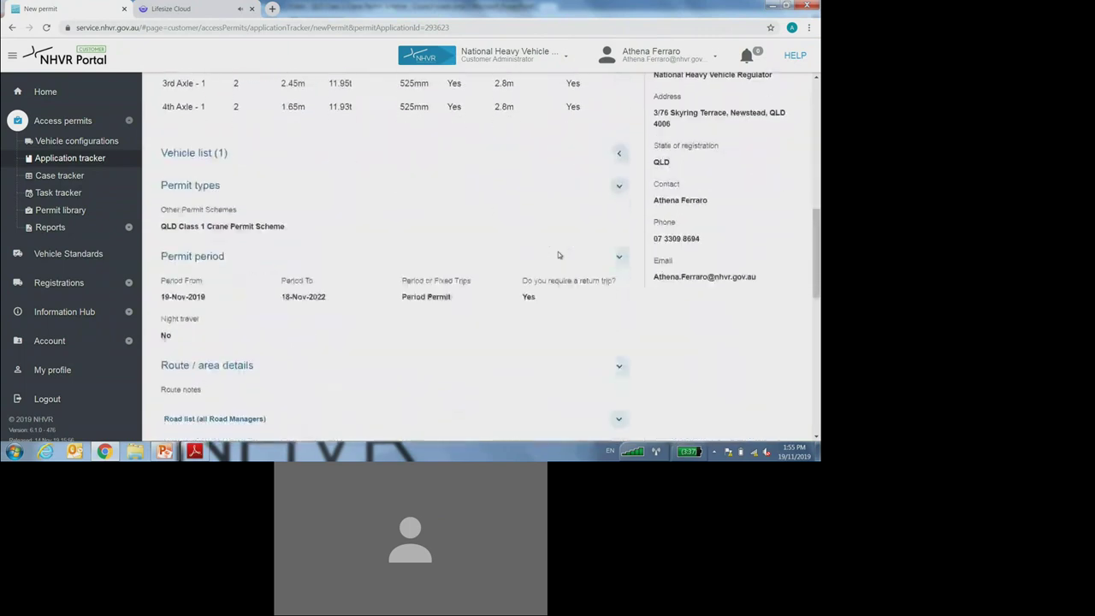
scroll(558, 254, "down", 5)
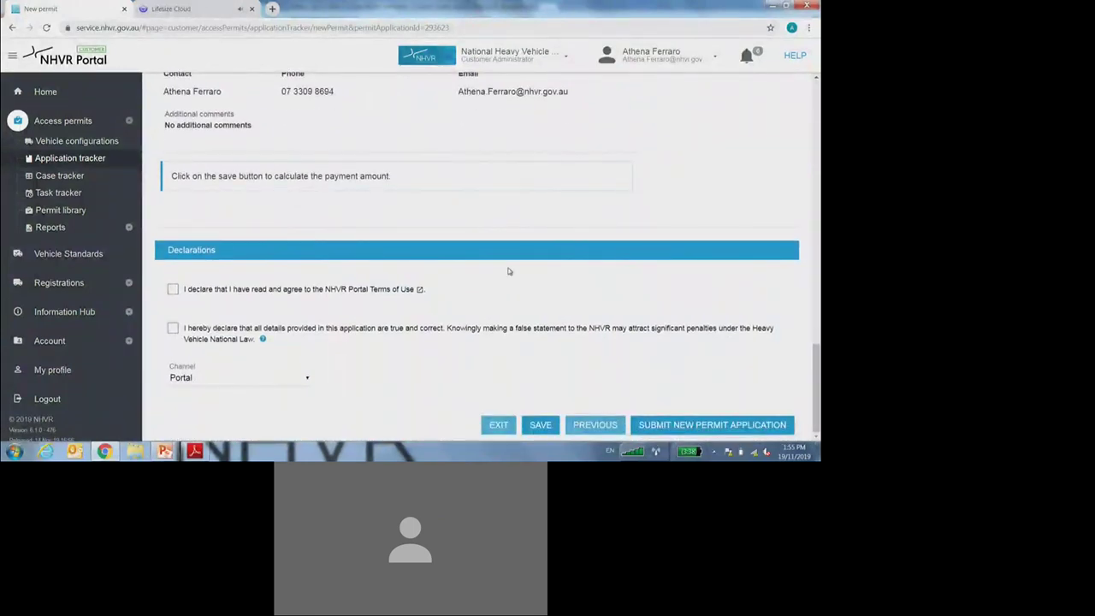
left_click(174, 291)
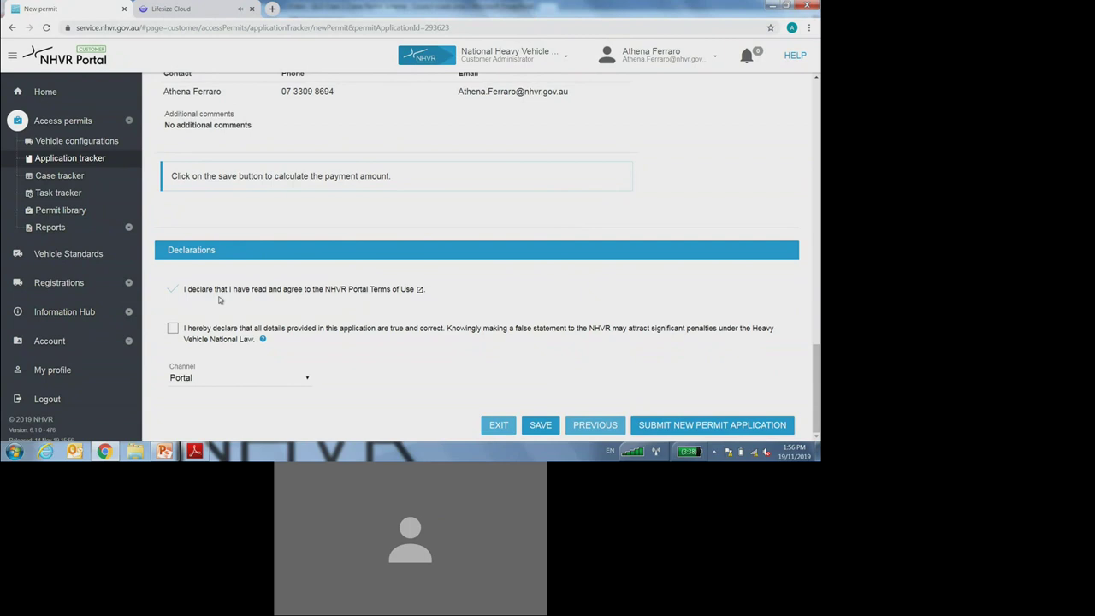
left_click(173, 333)
left_click(705, 429)
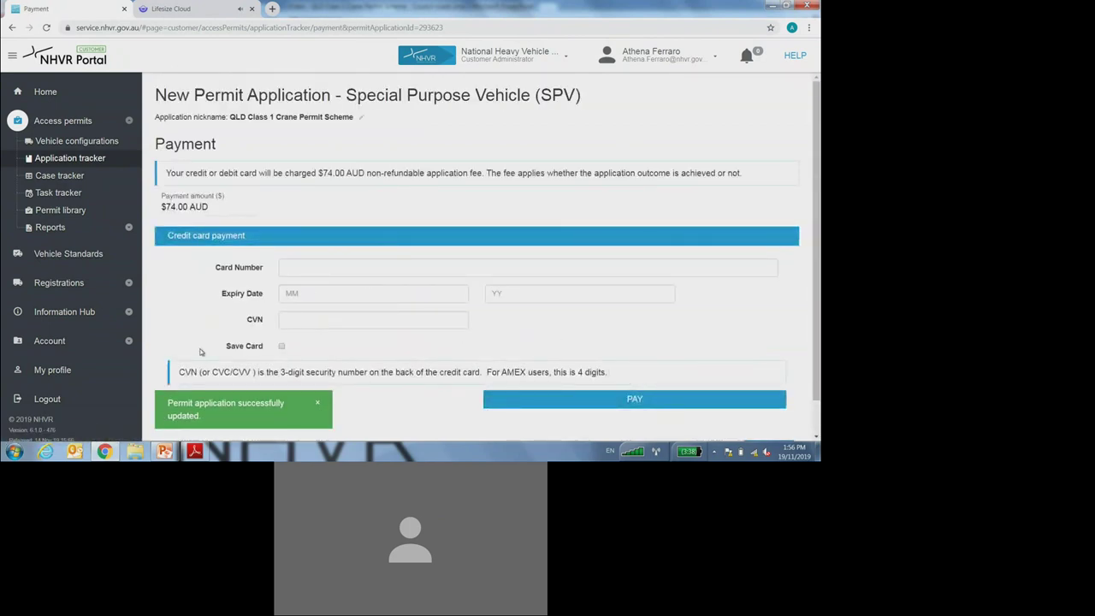
left_click(318, 407)
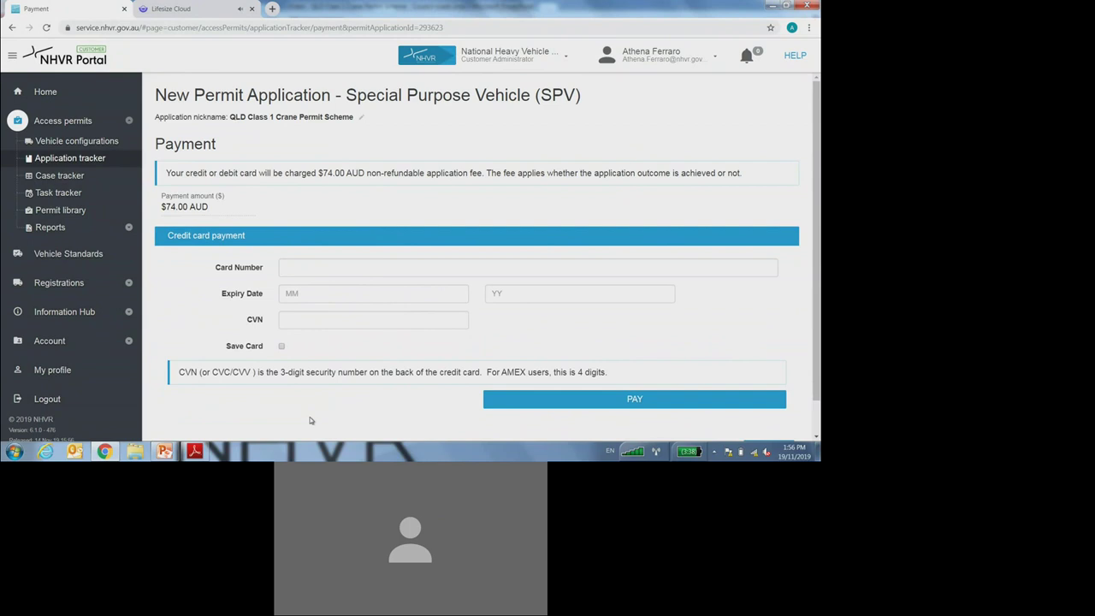
Switch to PowerPoint, start the slide show from the current slide and advance to "What happens with my application?".
left_click(167, 452)
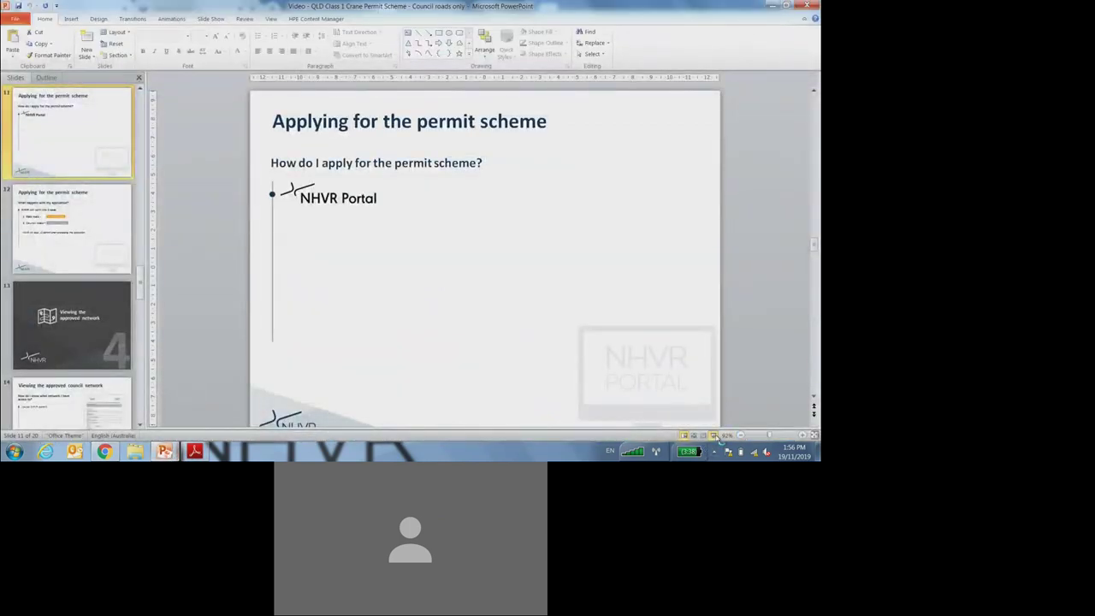
left_click(713, 435)
key("Right")
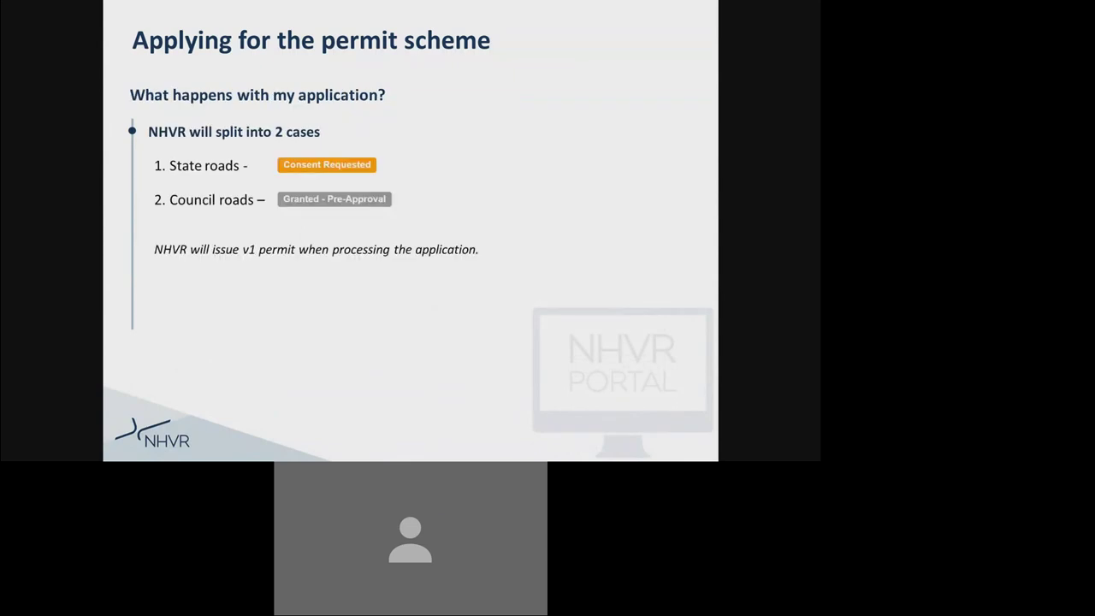